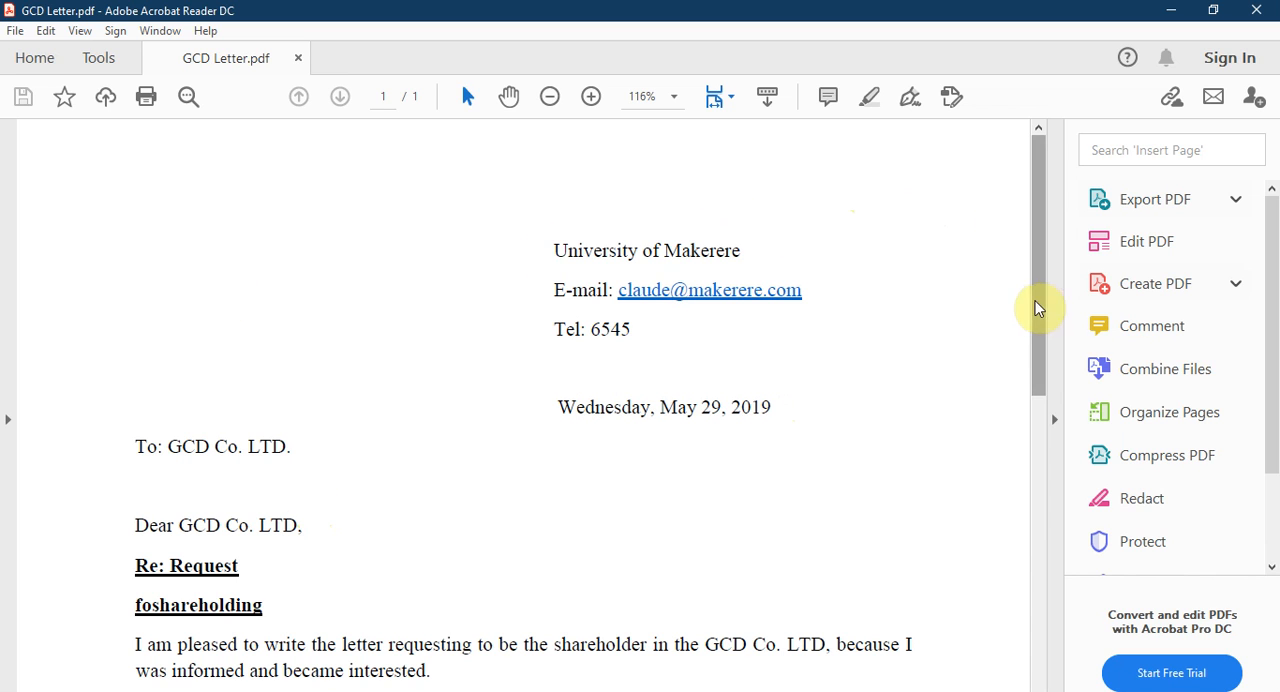
Step: Open the Fill & Sign tools for the letter and go to the blank area below "Yours faithfully,"
{"action": "left_click", "coordinate": [1036, 274]}
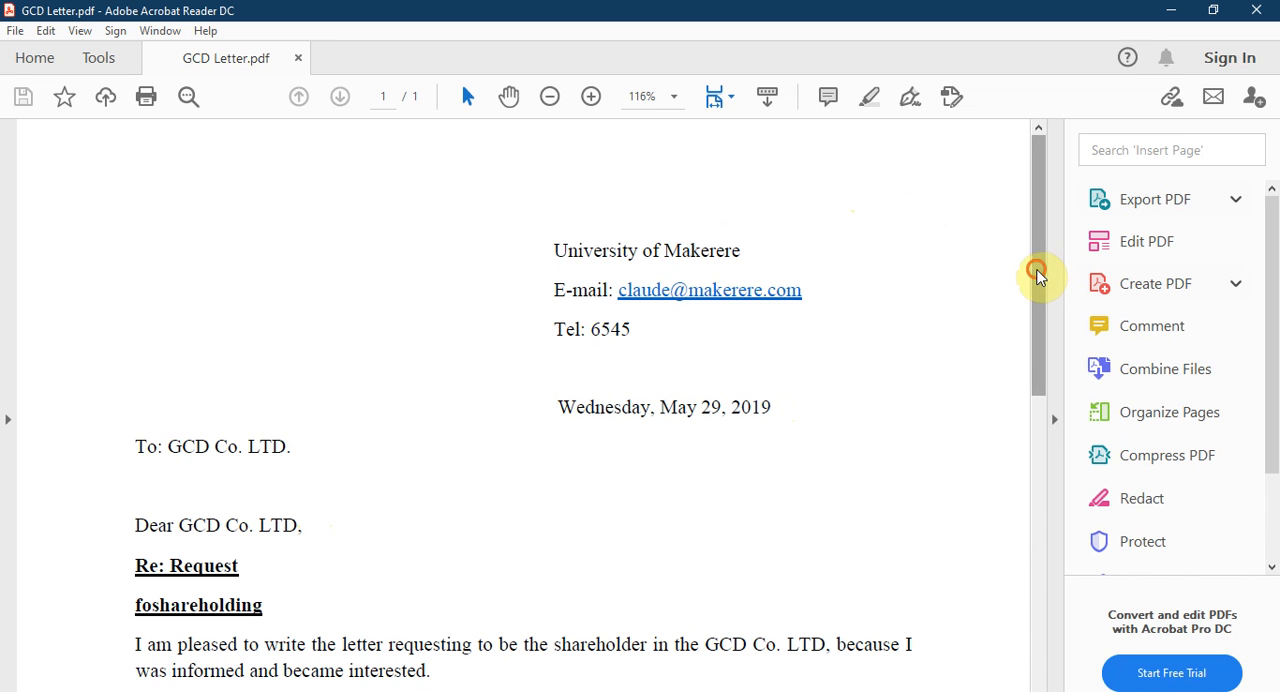
{"action": "left_click_drag", "start_coordinate": [1036, 274], "coordinate": [1020, 409]}
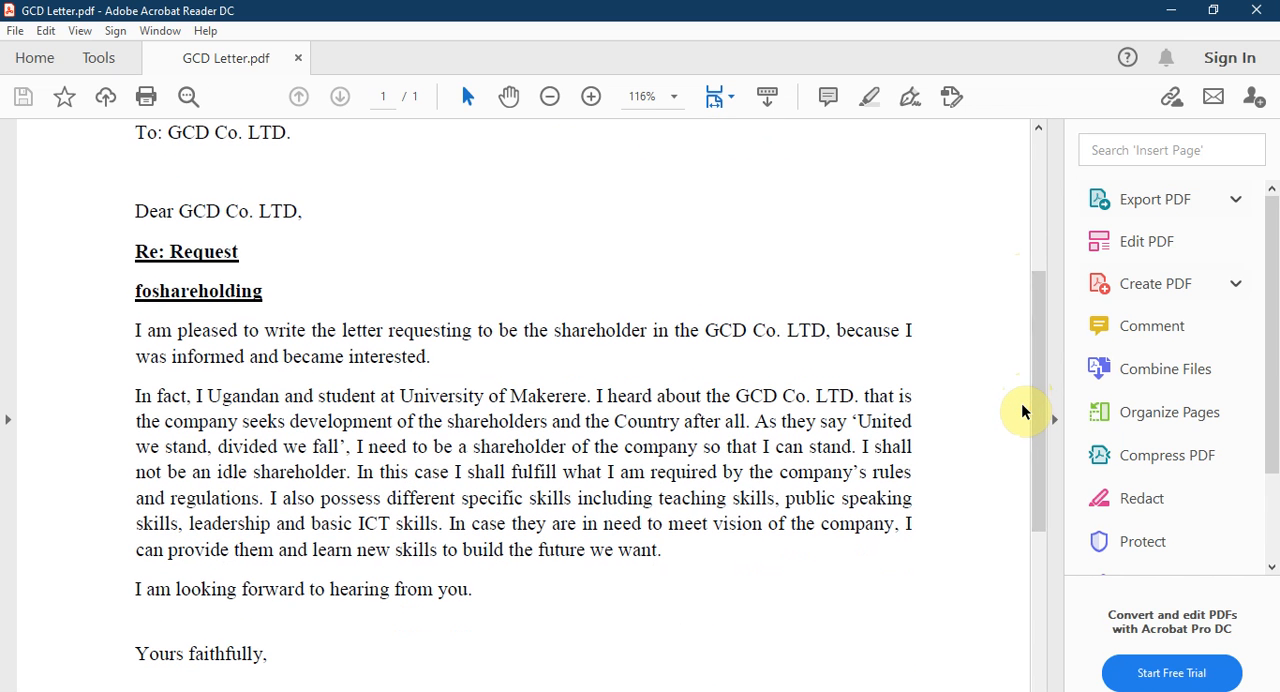
{"action": "left_click", "coordinate": [909, 98]}
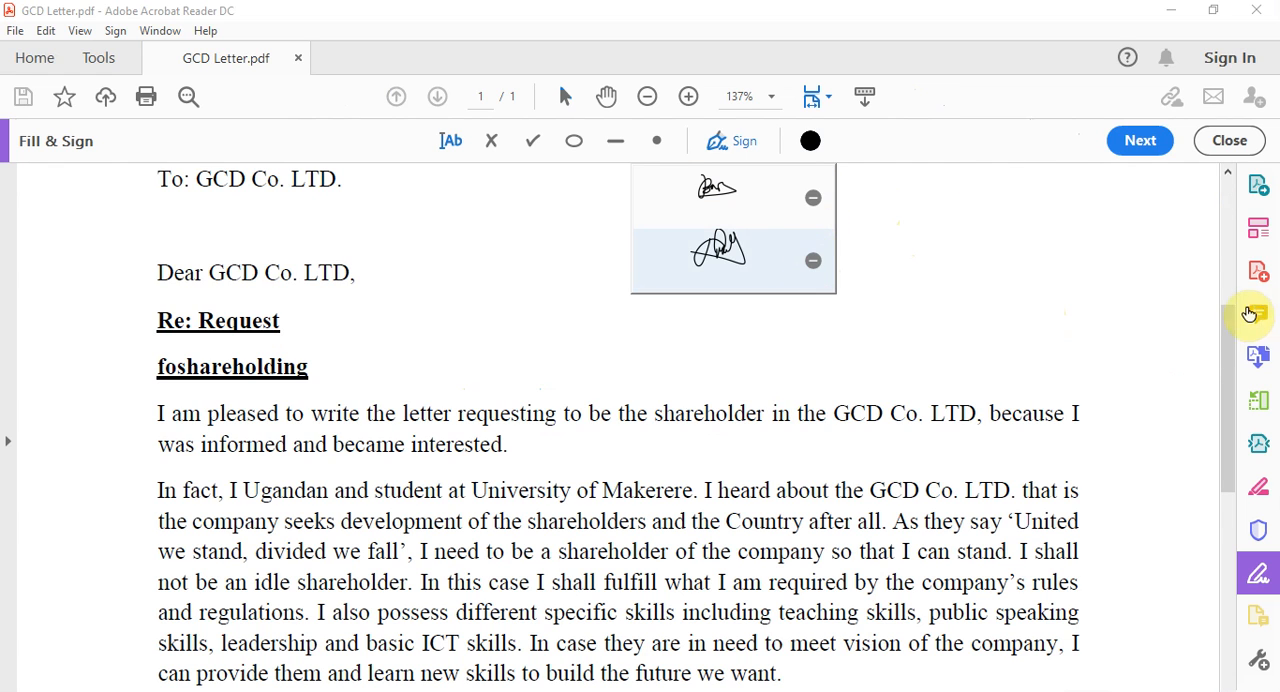
{"action": "left_click", "coordinate": [1228, 322]}
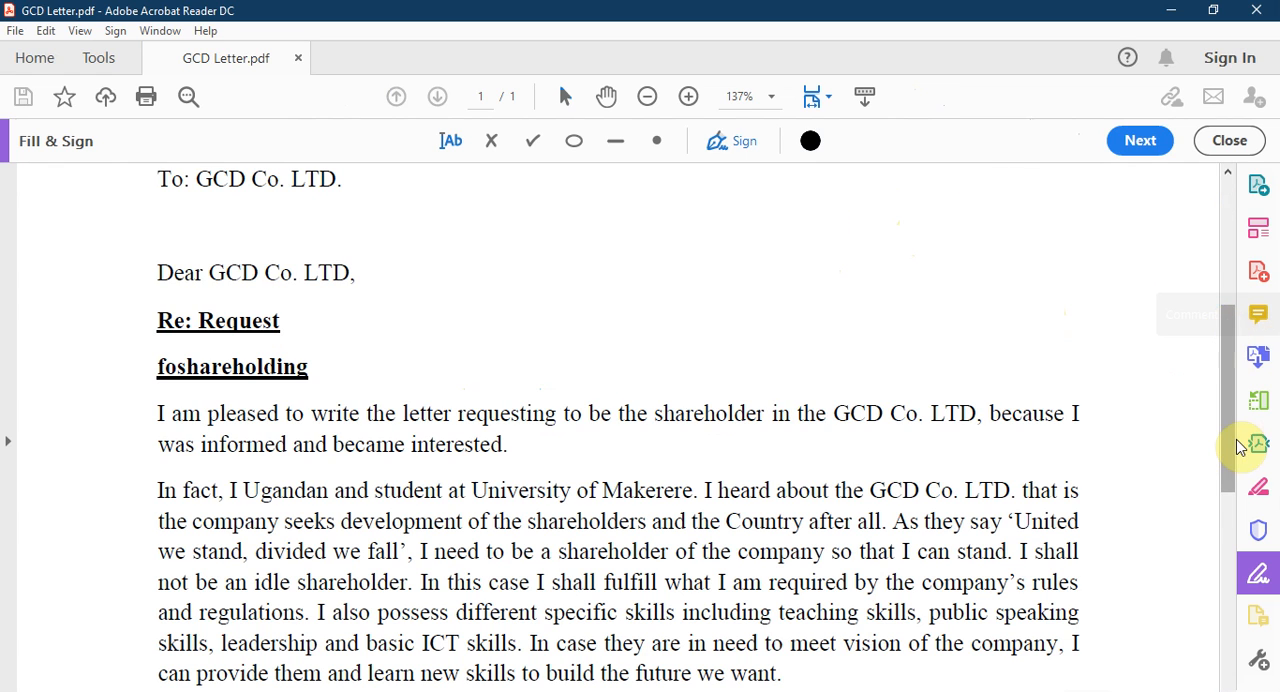
{"action": "left_click_drag", "start_coordinate": [1232, 410], "coordinate": [1238, 520]}
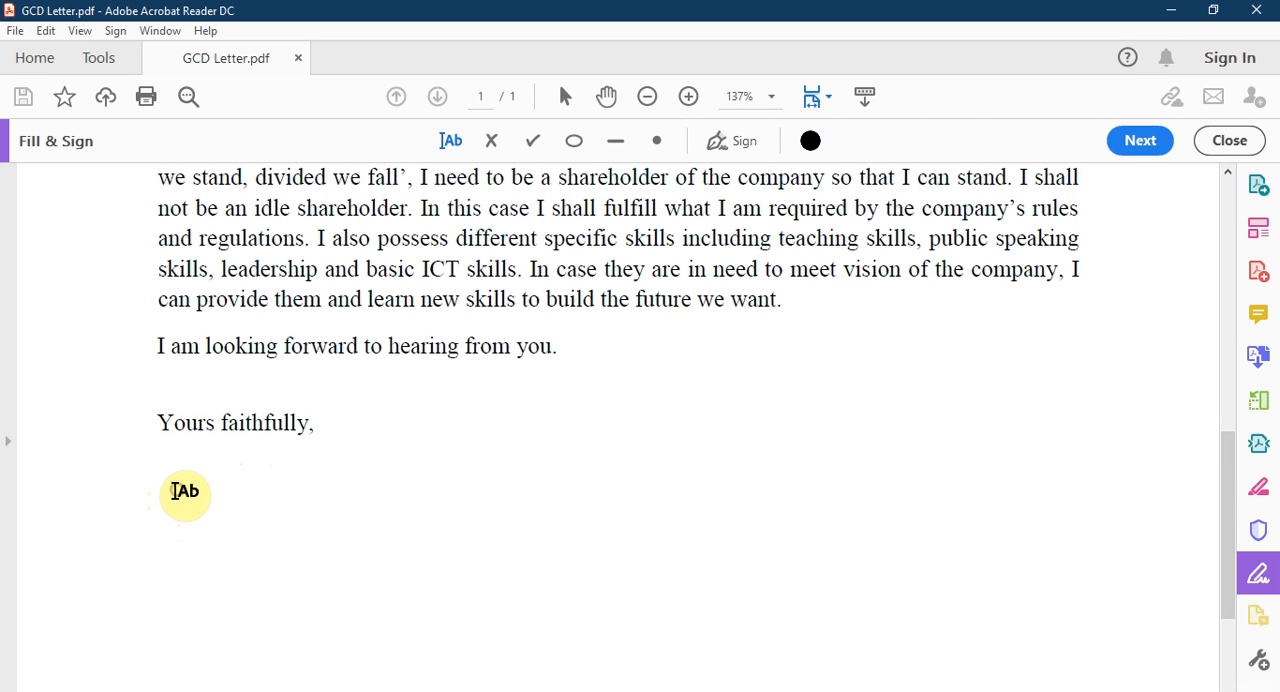
Step: Add a text entry with the sender's full name below "Yours faithfully,"
{"action": "left_click", "coordinate": [175, 491]}
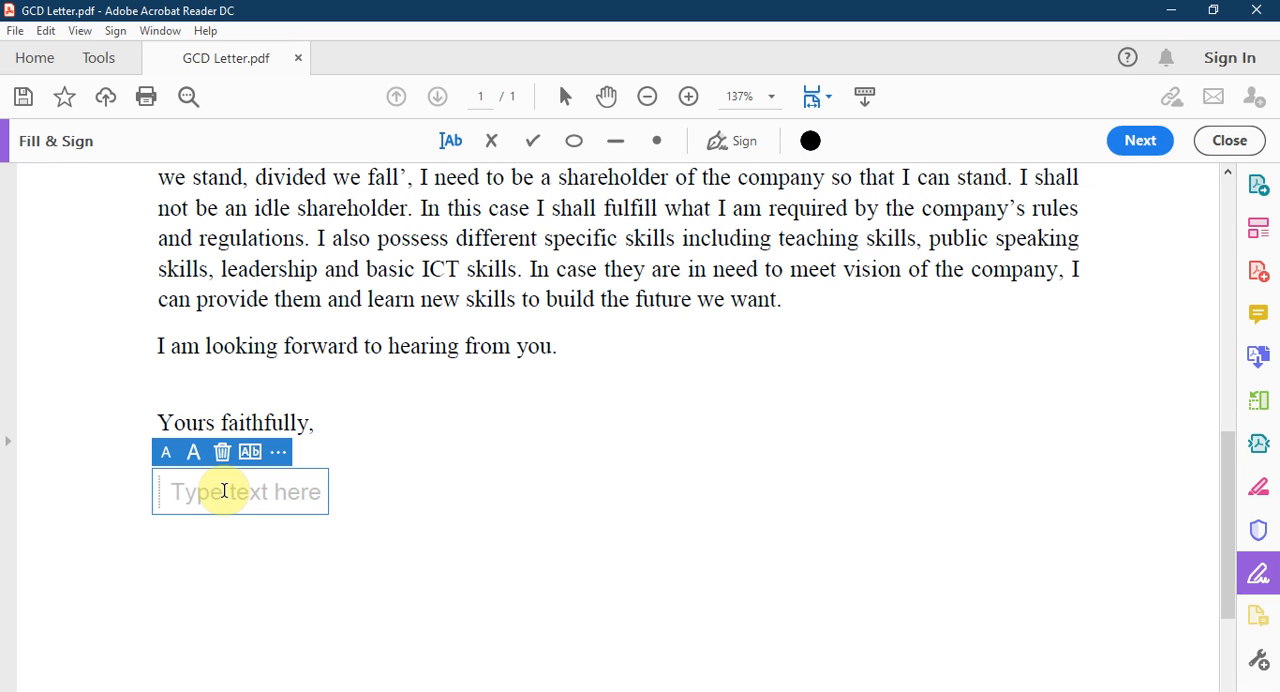
{"action": "type", "text": "Na"}
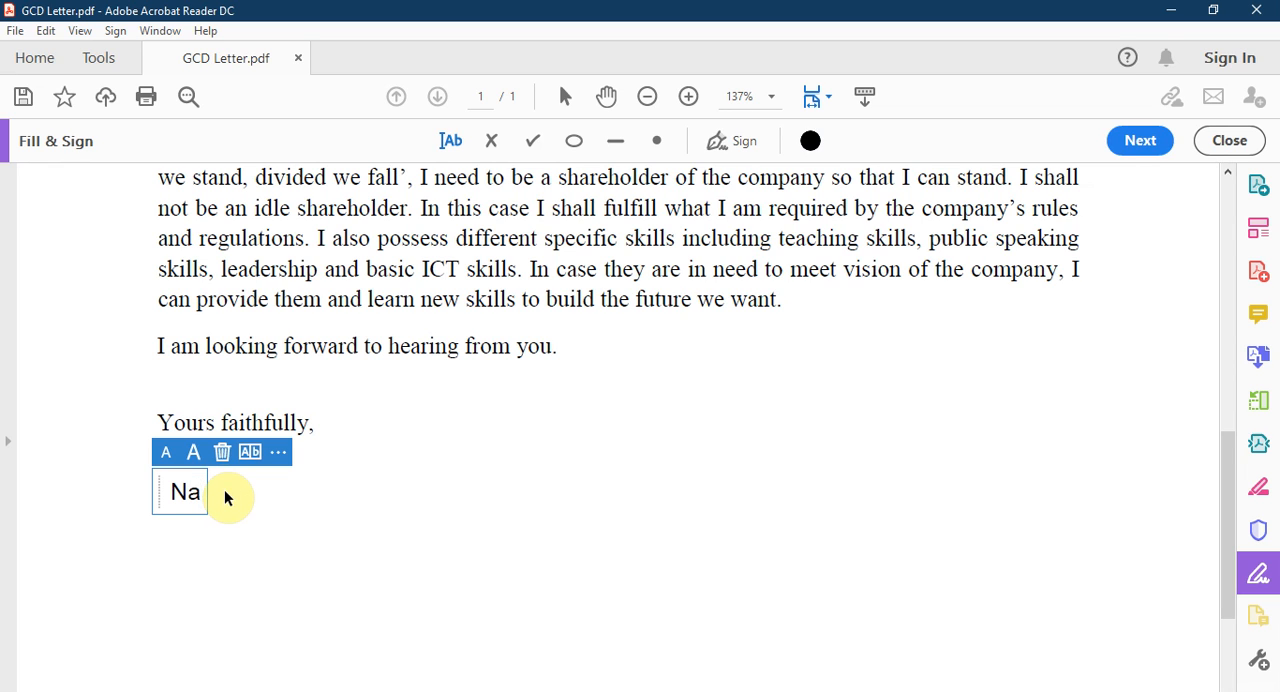
{"action": "type", "text": "me"}
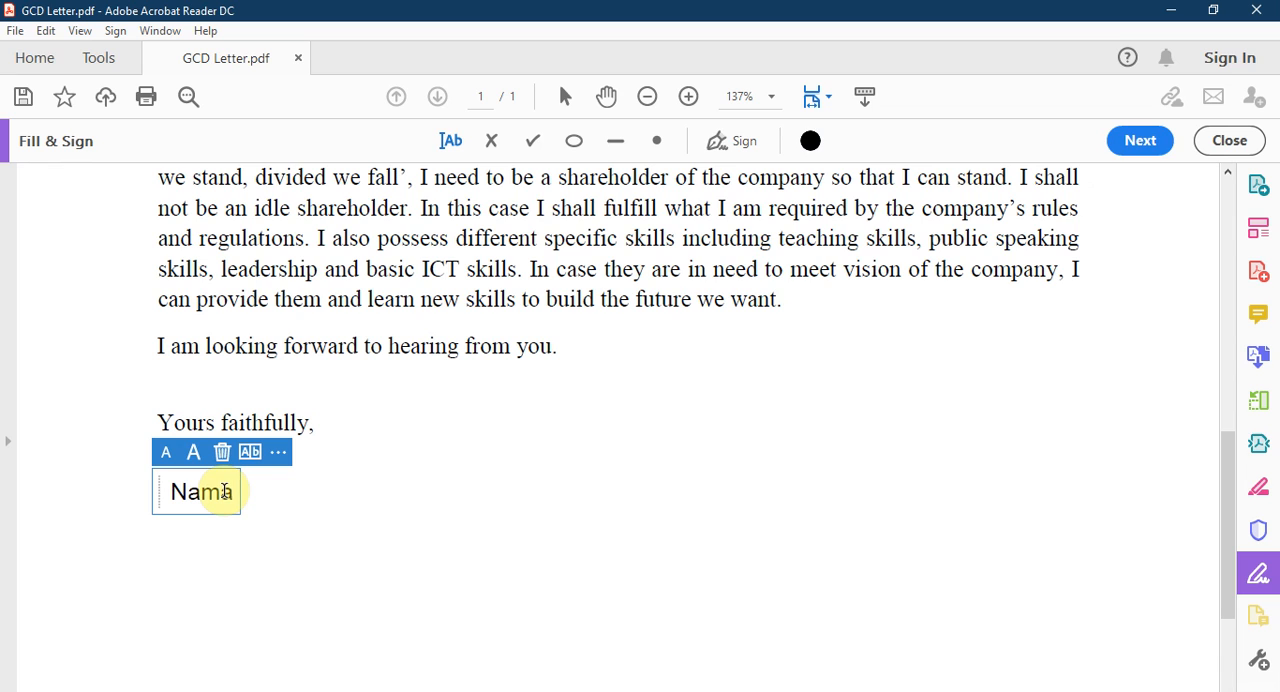
{"action": "type", "text": "kura "}
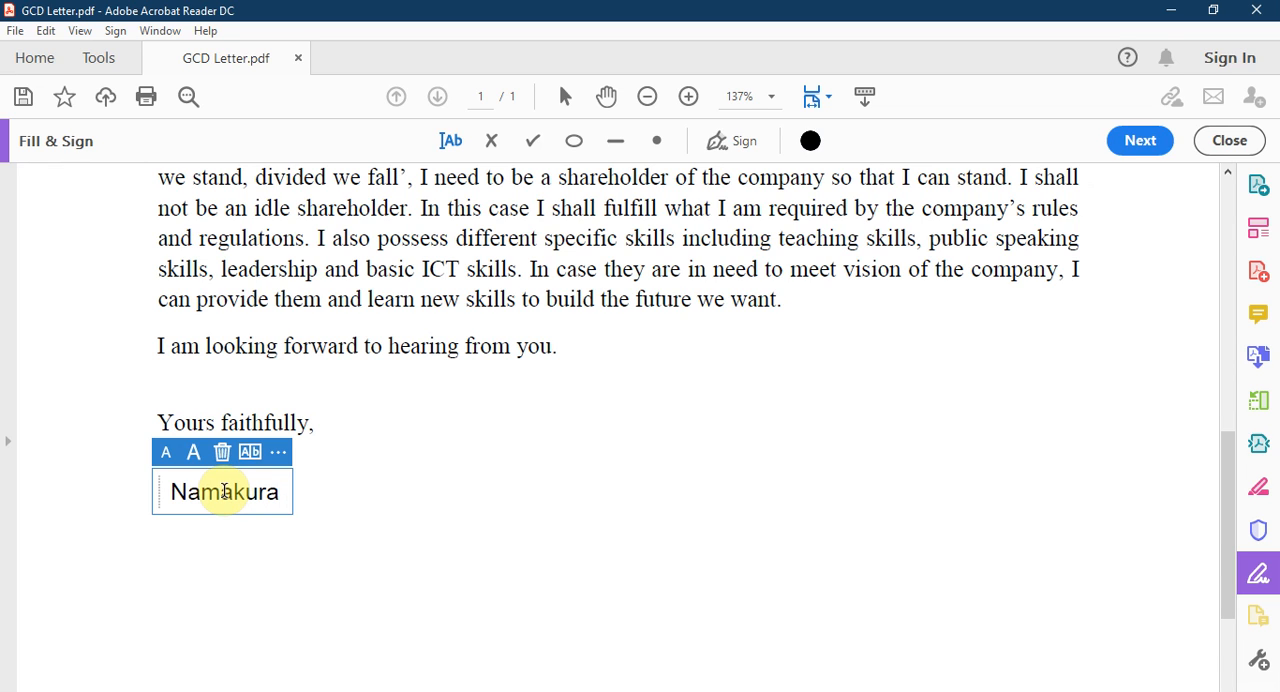
{"action": "type", "text": "Claude"}
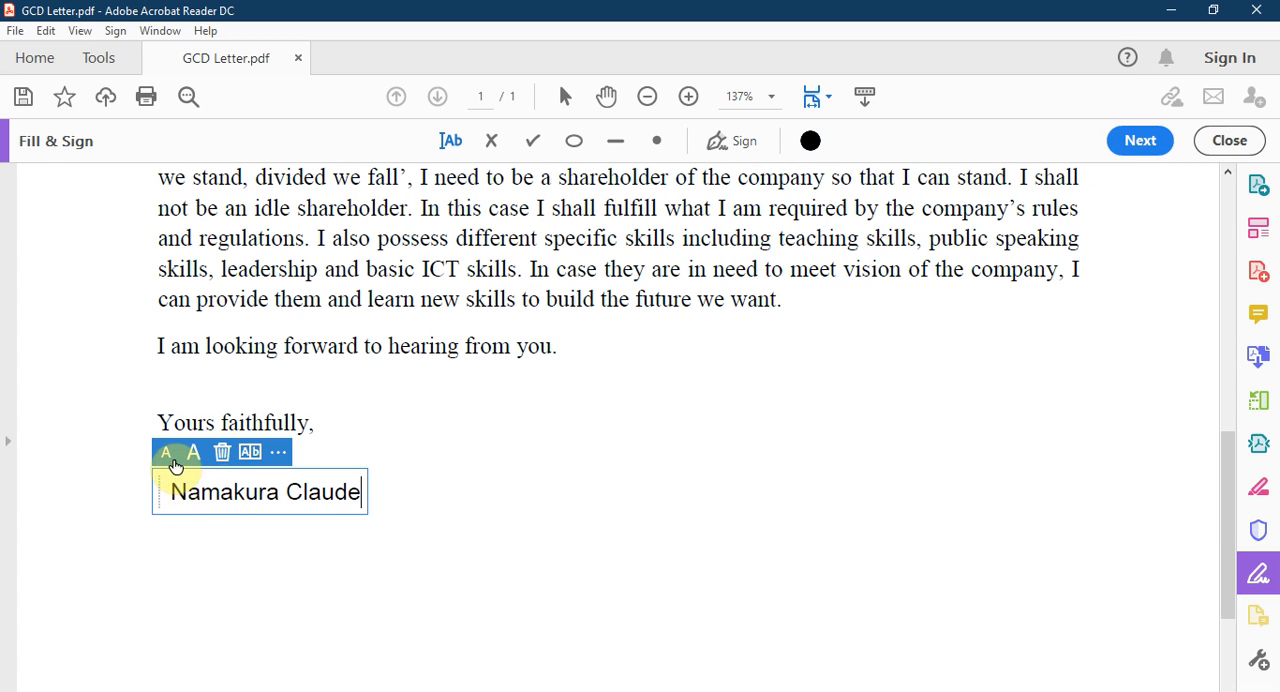
Step: Reduce the text size of the sender's name by one level and deselect the text entry
{"action": "left_click", "coordinate": [168, 456]}
{"action": "left_click", "coordinate": [194, 456]}
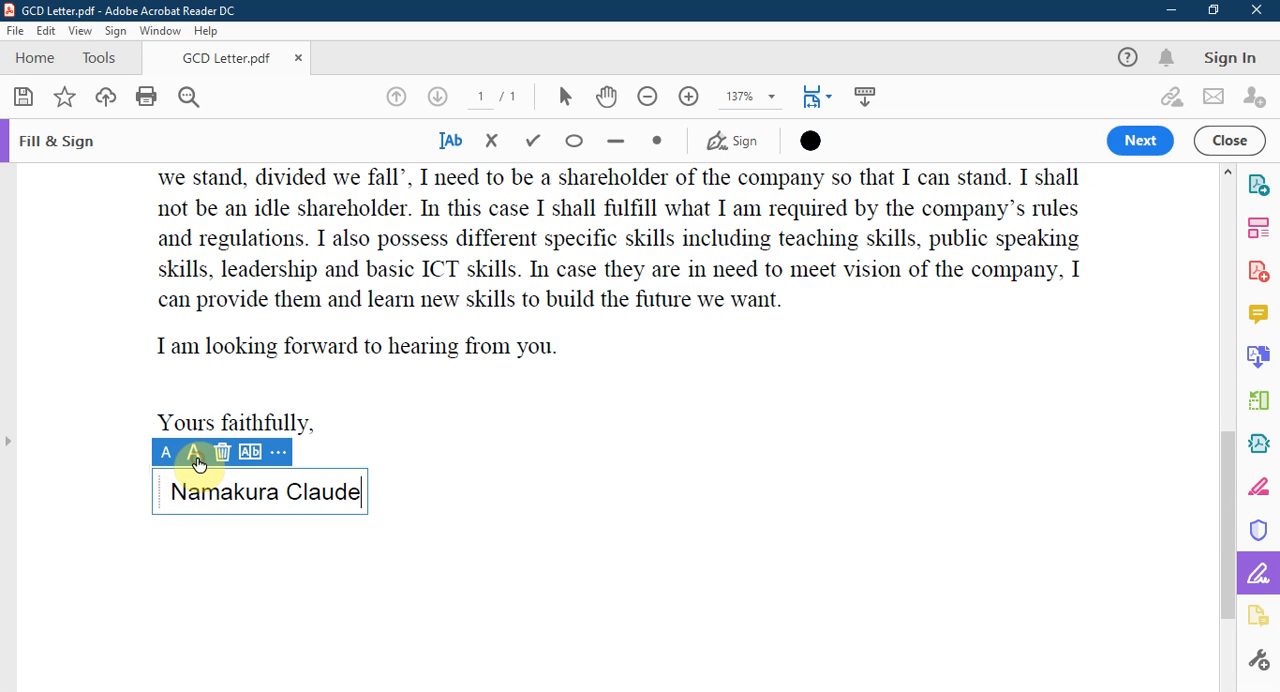
{"action": "left_click", "coordinate": [166, 454]}
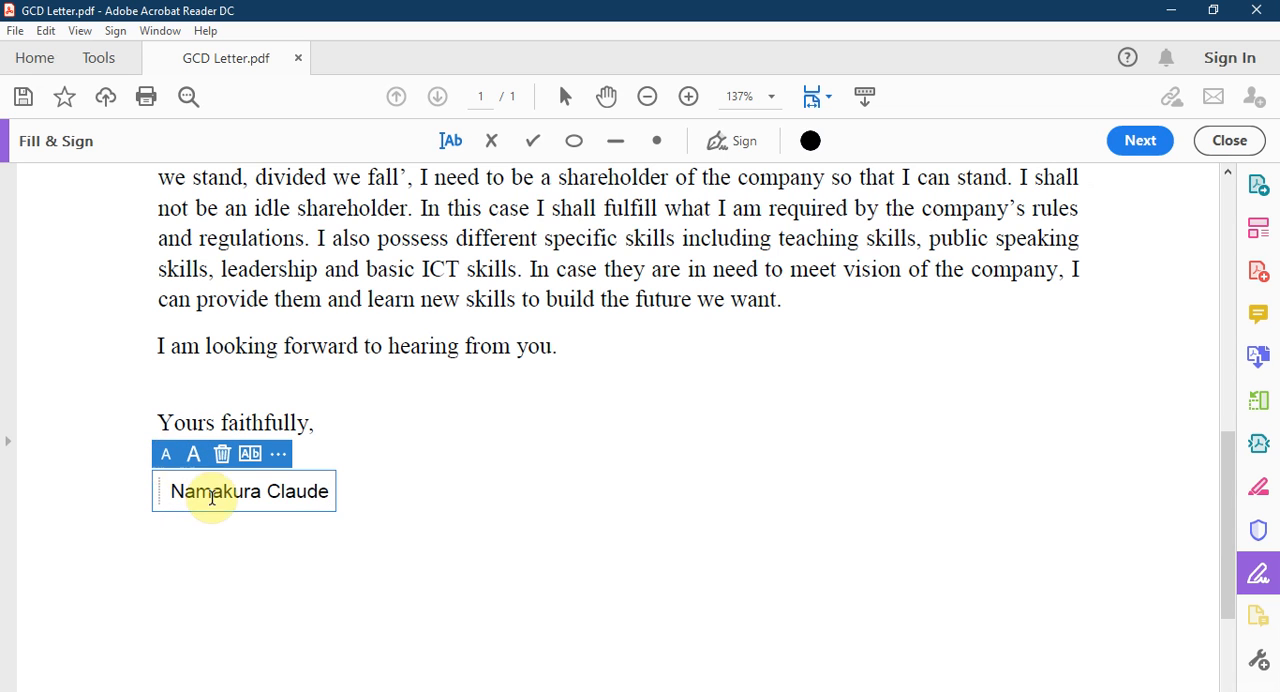
{"action": "left_click", "coordinate": [149, 505]}
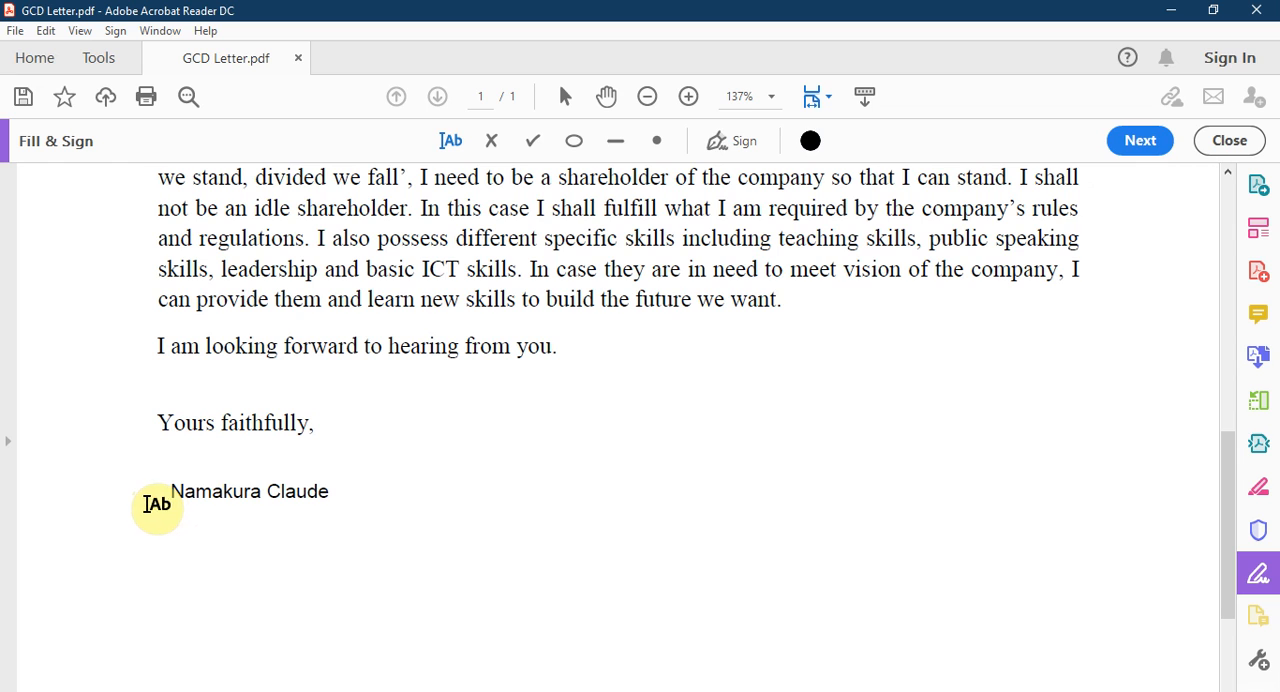
Step: Move the sender's name text slightly lower on the page and delete it
{"action": "left_click", "coordinate": [180, 490]}
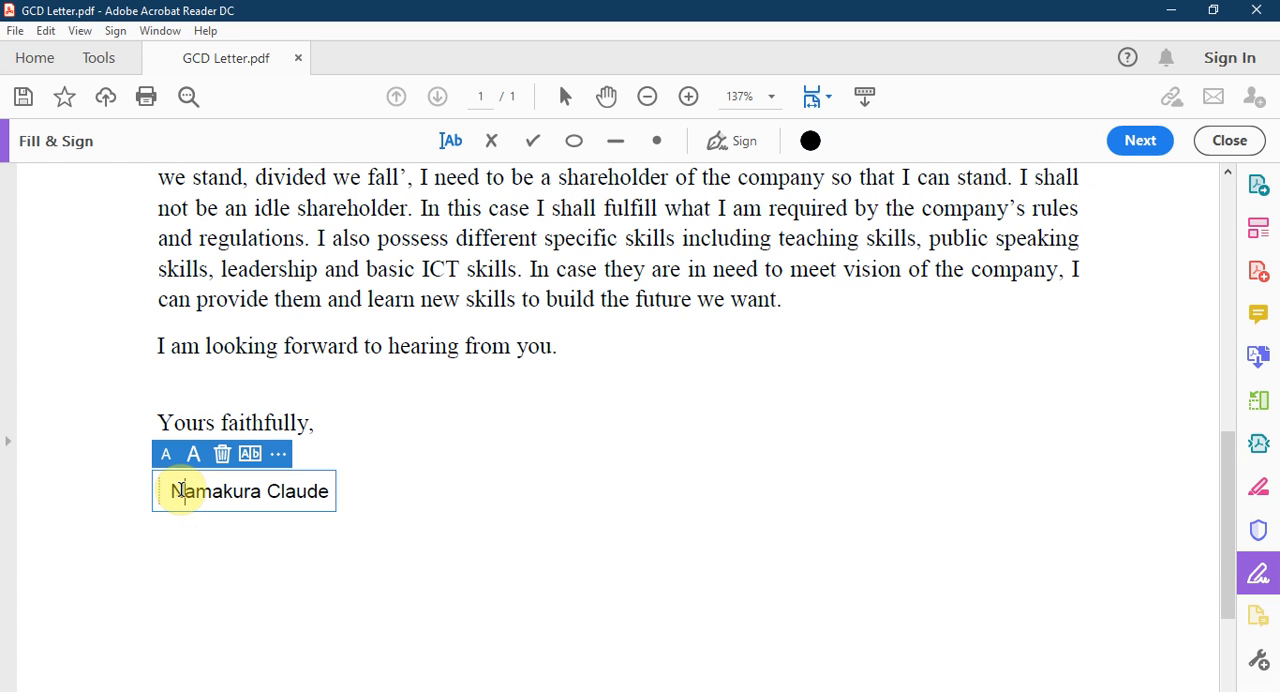
{"action": "left_click_drag", "start_coordinate": [158, 486], "coordinate": [140, 523]}
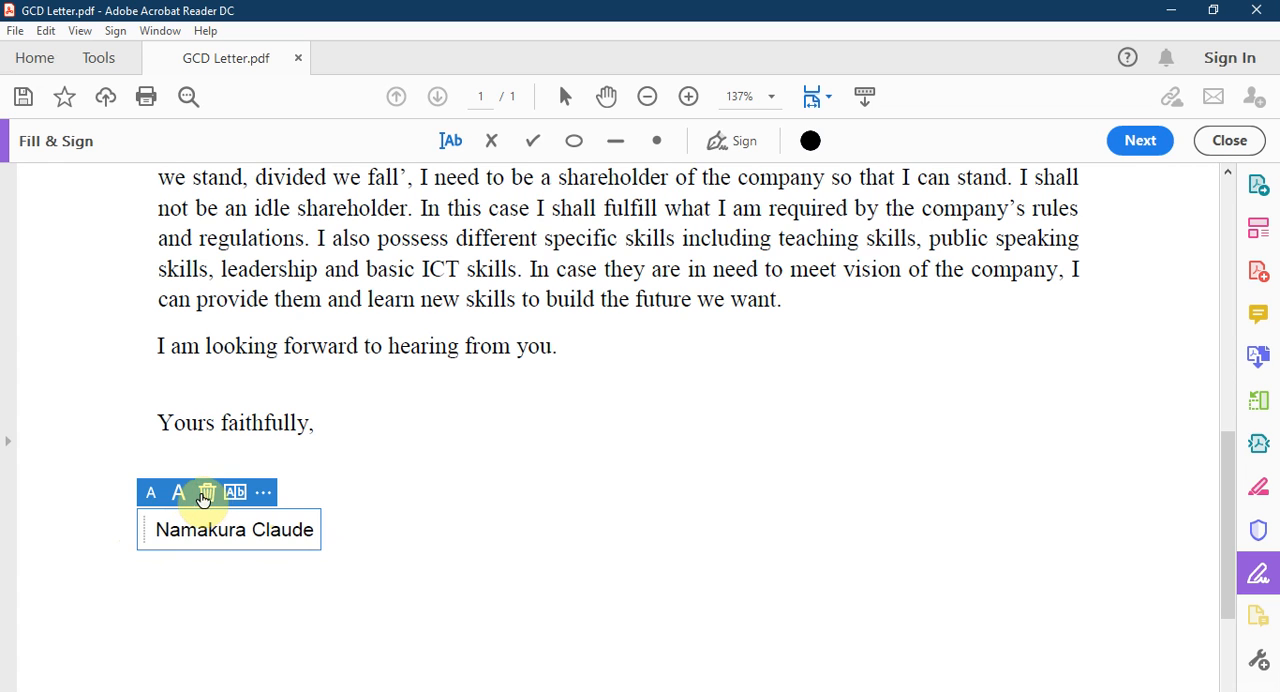
{"action": "left_click", "coordinate": [206, 495]}
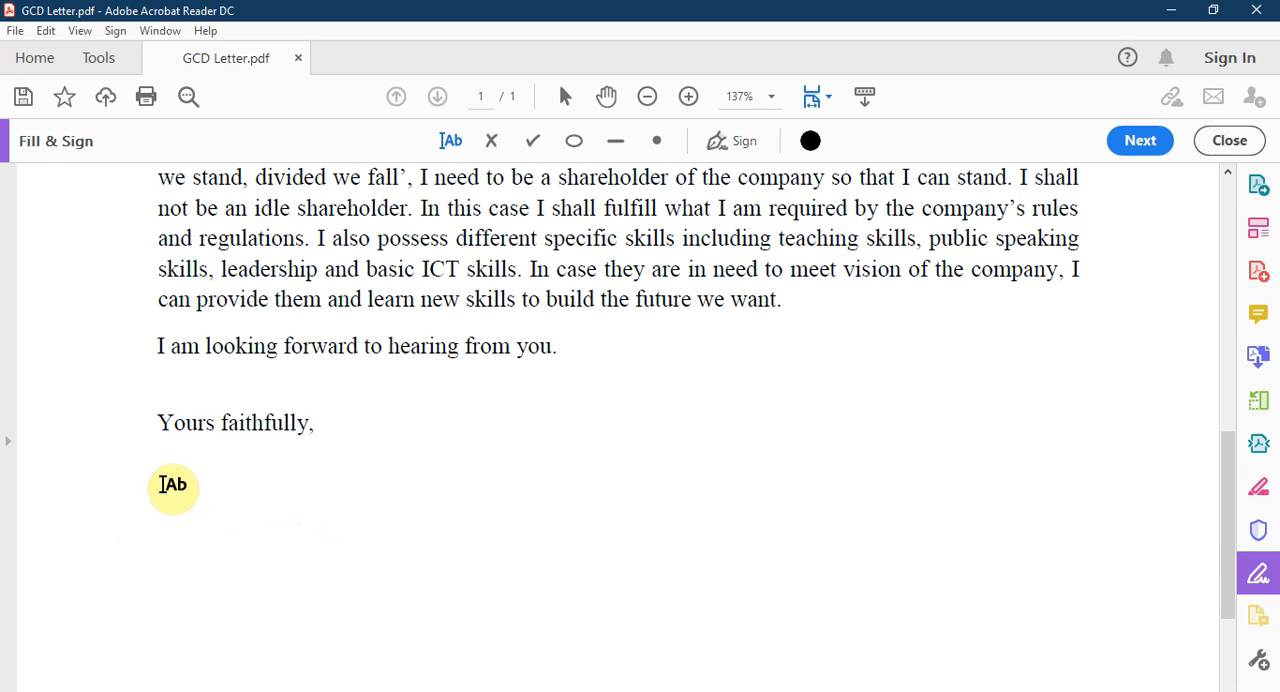
Step: Enter the sender's full name again below "Yours faithfully," and shift the text slightly down
{"action": "left_click", "coordinate": [163, 484]}
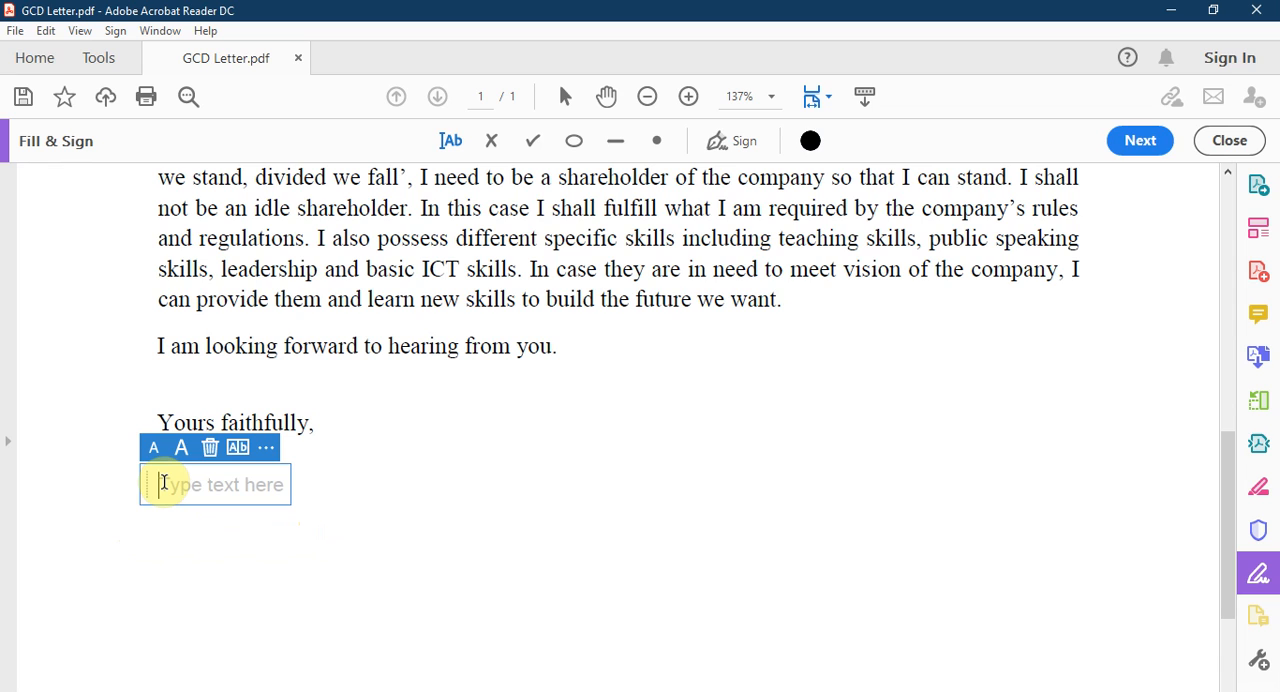
{"action": "type", "text": "N"}
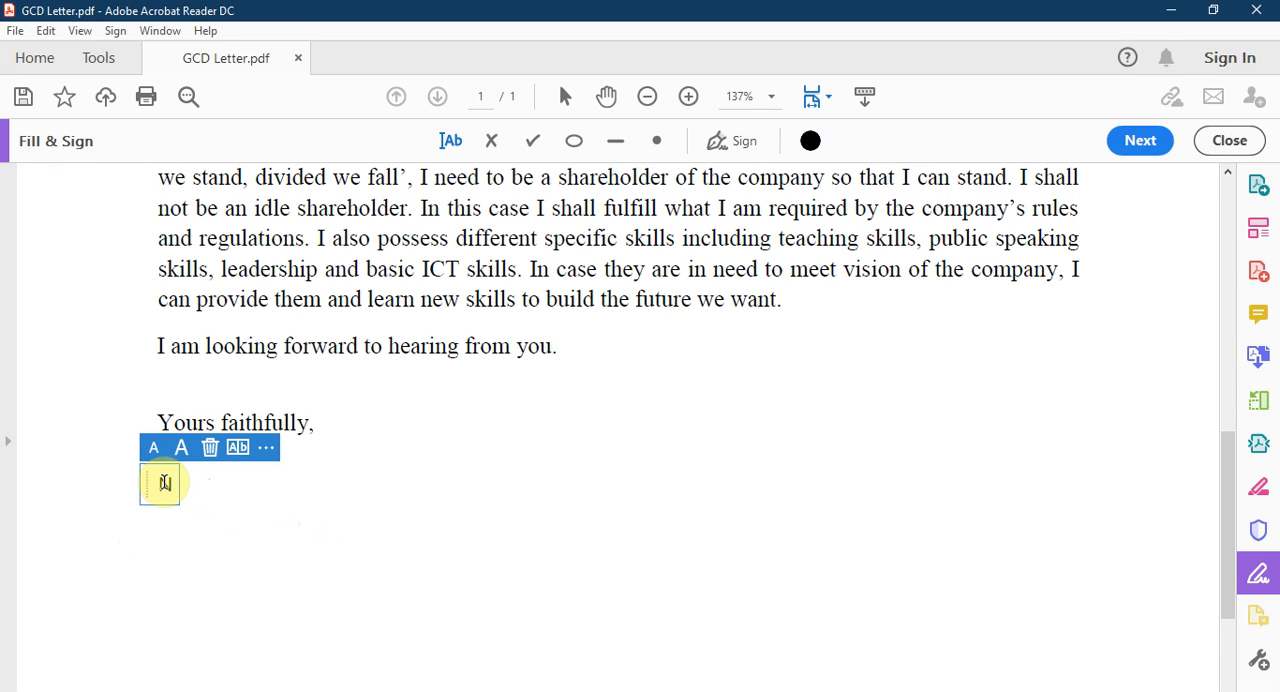
{"action": "type", "text": "amakura "}
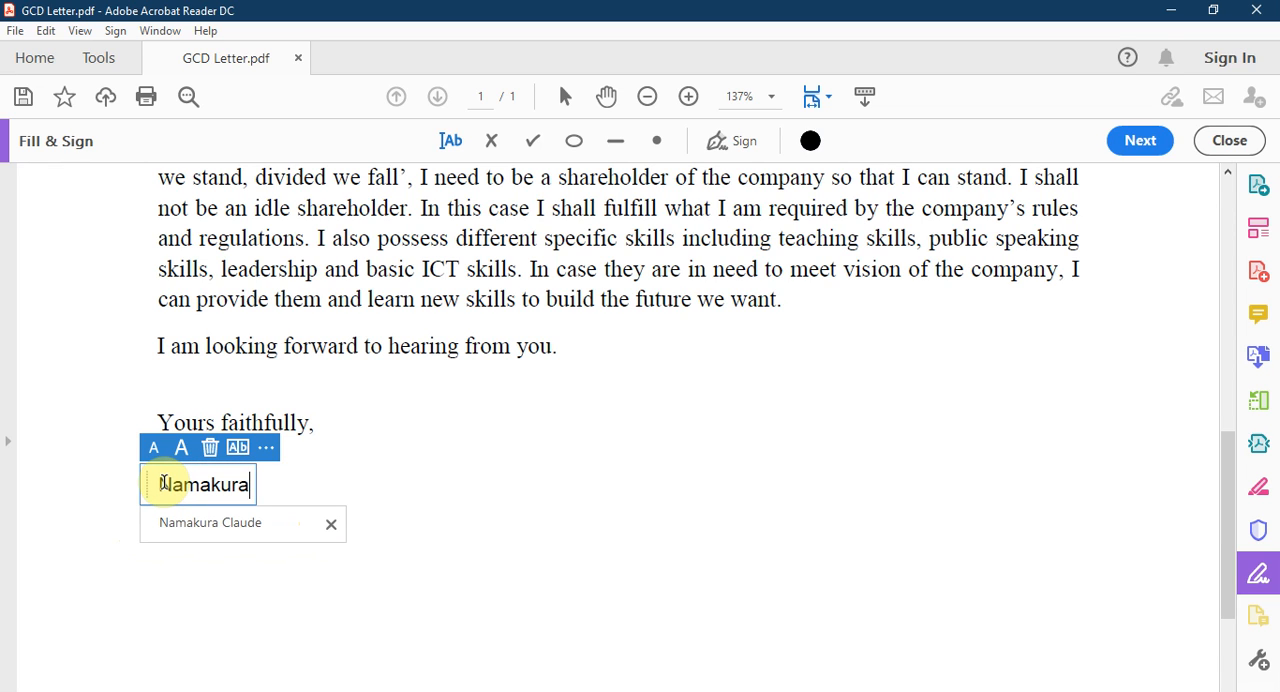
{"action": "type", "text": "Claude"}
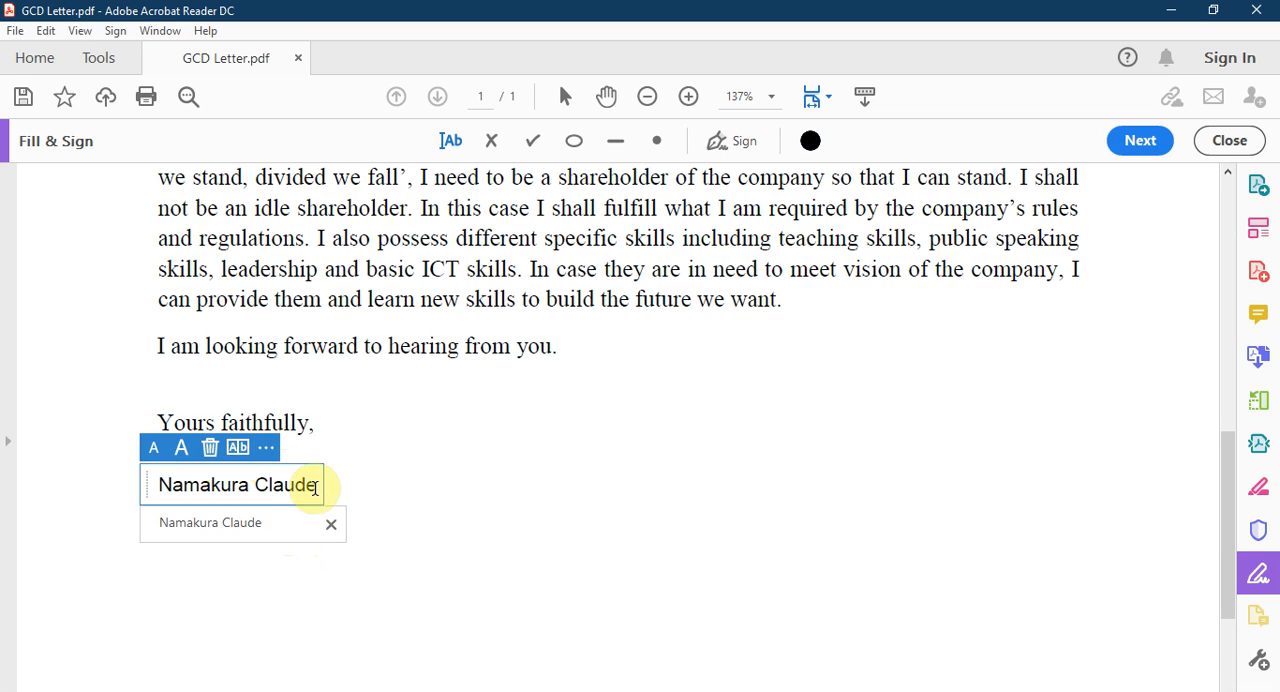
{"action": "left_click", "coordinate": [246, 528]}
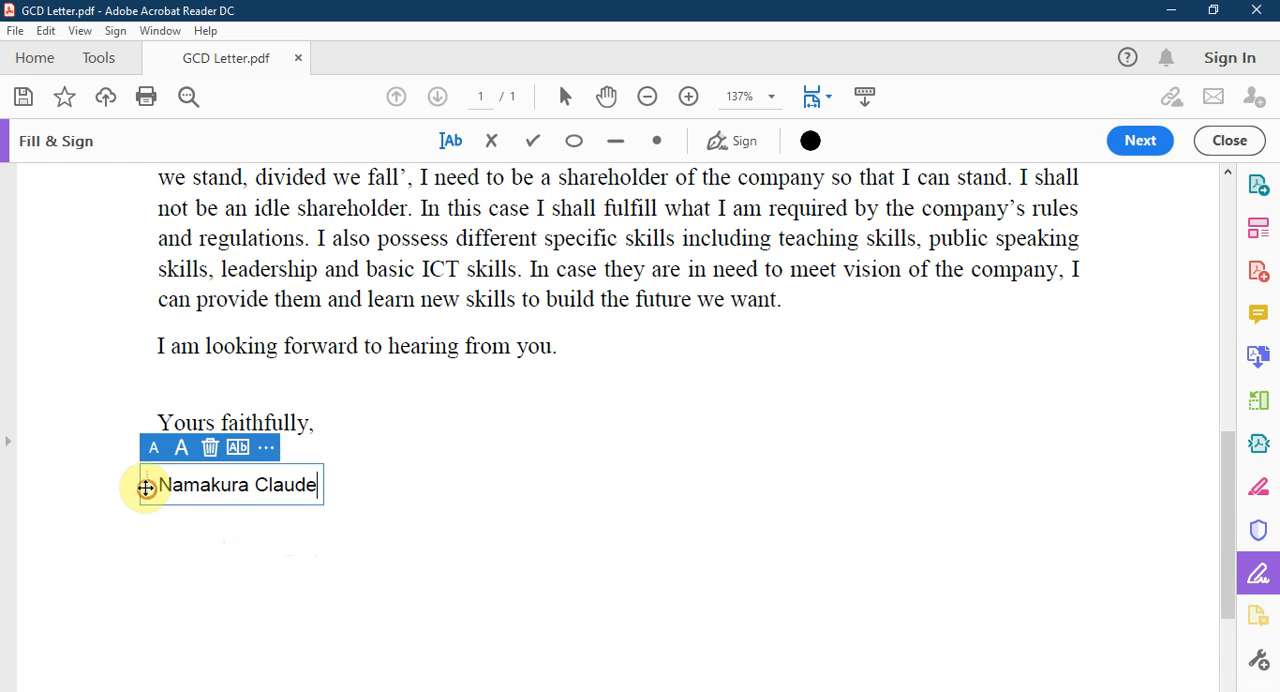
{"action": "left_click_drag", "start_coordinate": [146, 486], "coordinate": [140, 516]}
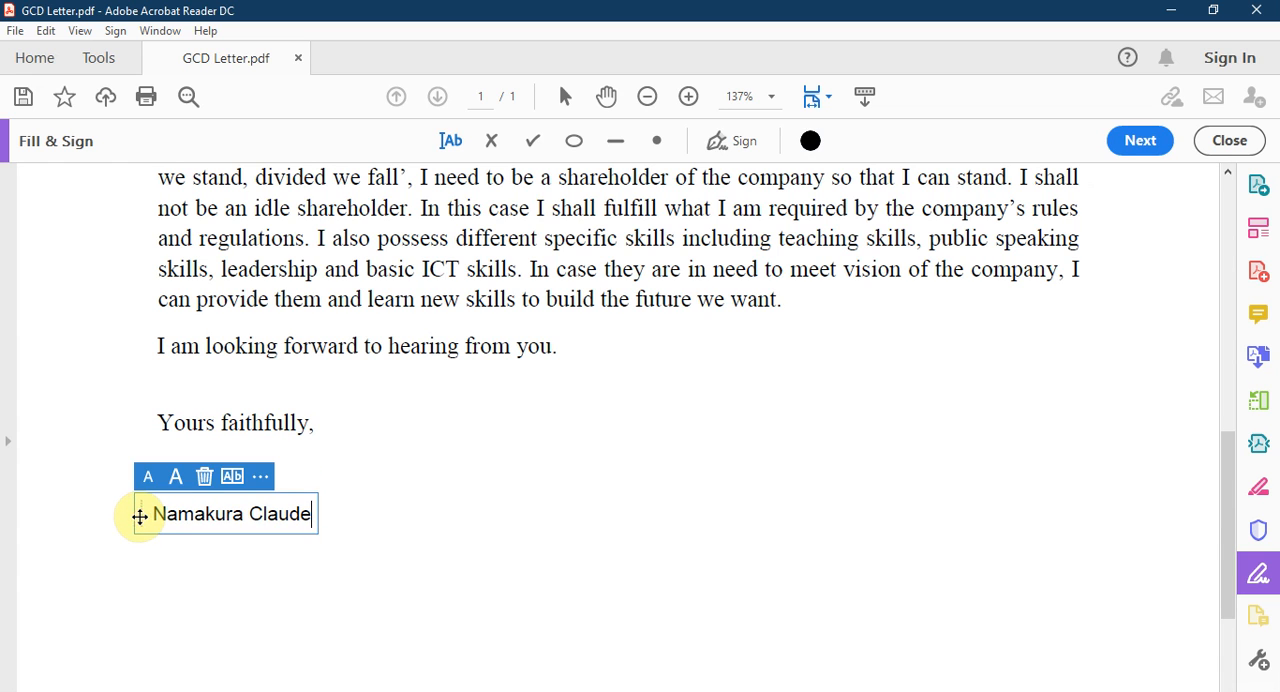
Step: Try the line and circle marks in place of the name text and delete the resulting mark
{"action": "left_click", "coordinate": [261, 478]}
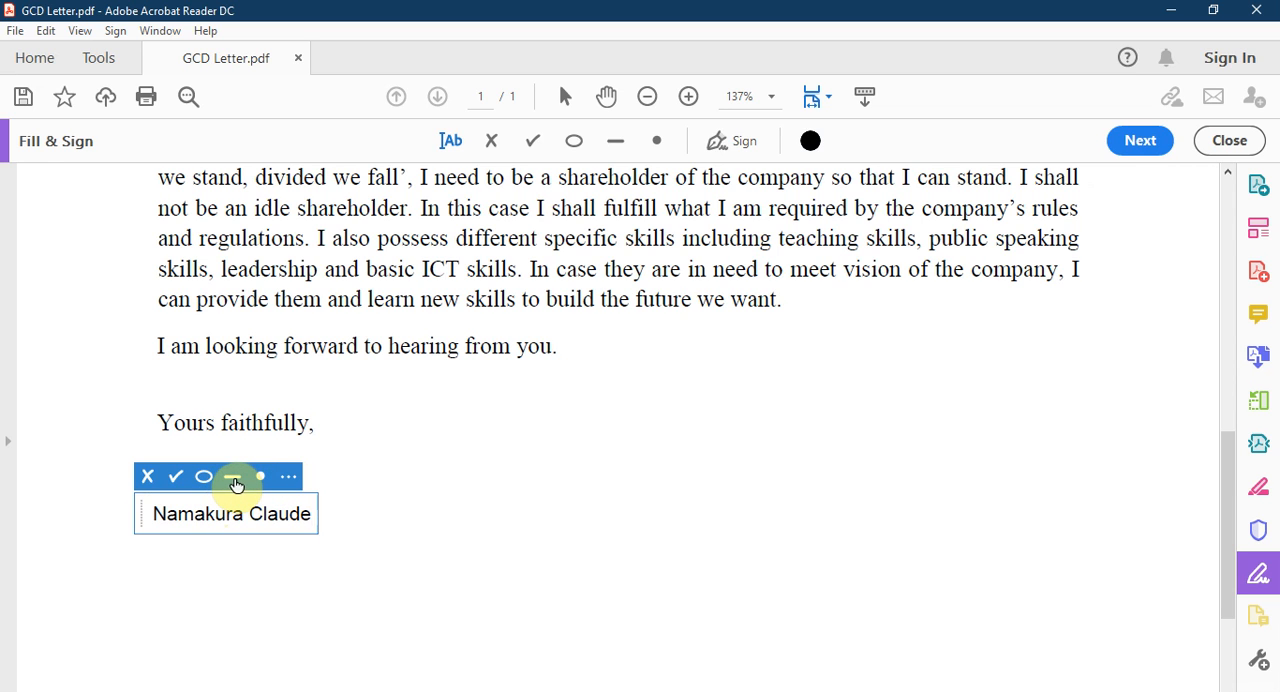
{"action": "left_click", "coordinate": [233, 478]}
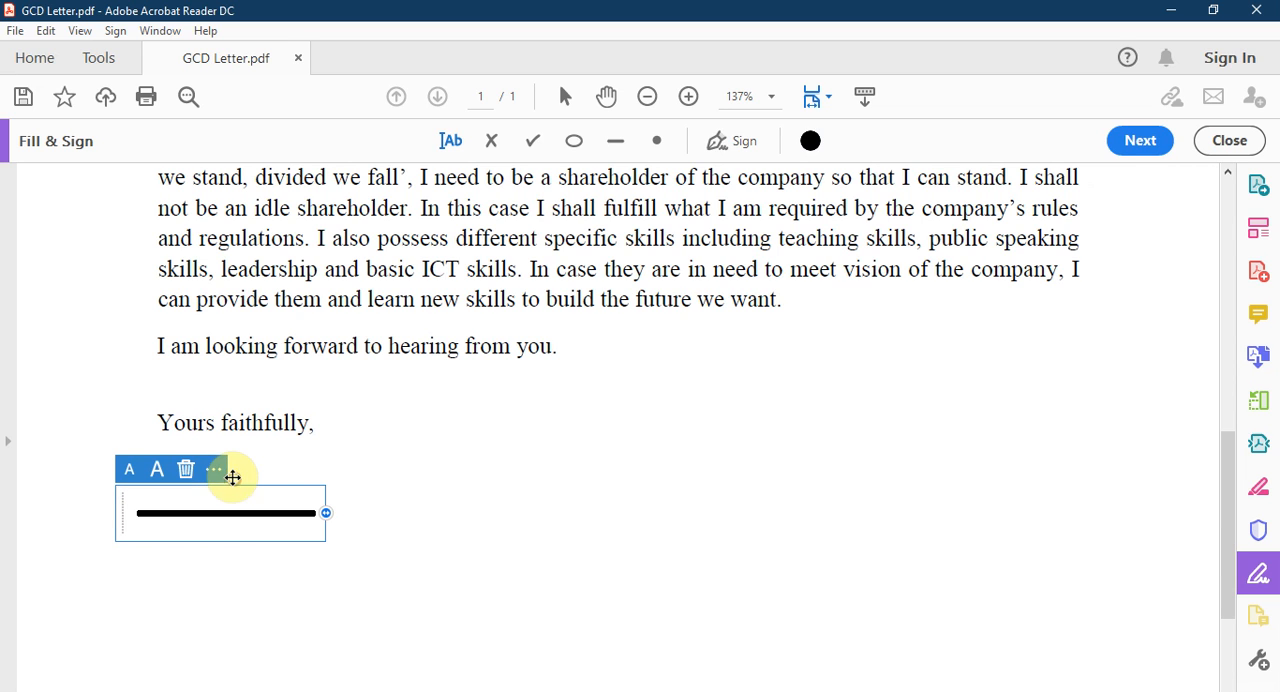
{"action": "left_click", "coordinate": [214, 470]}
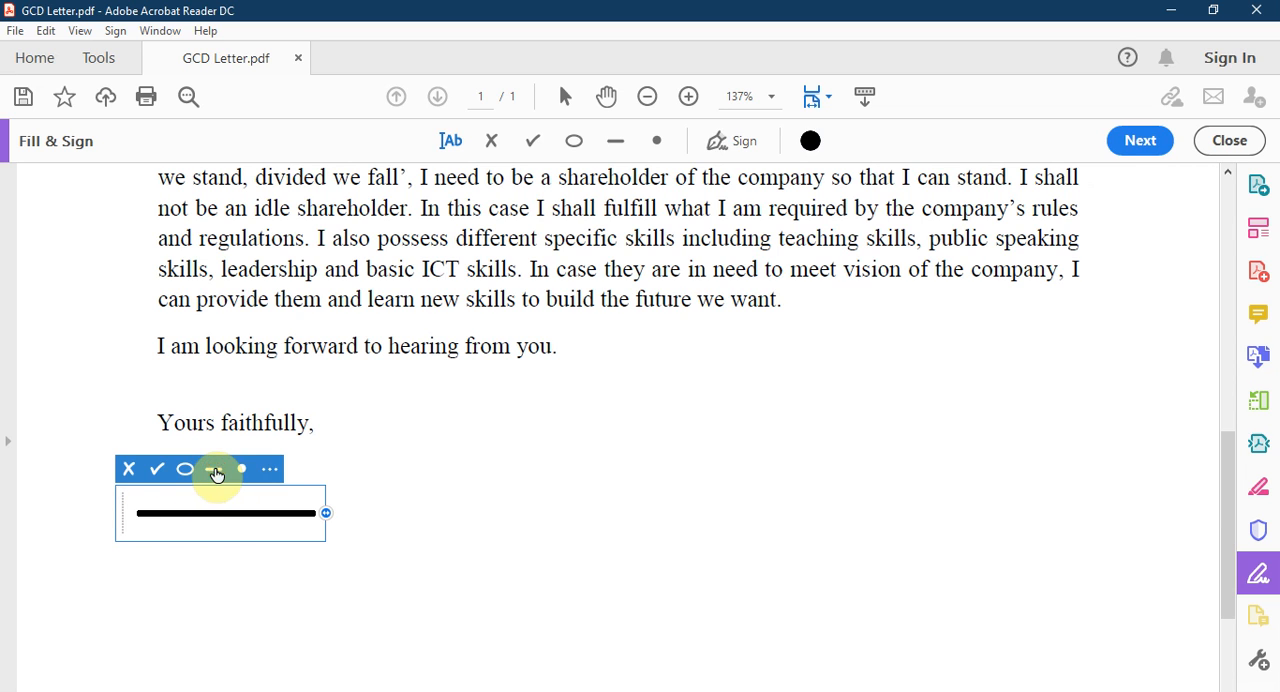
{"action": "left_click", "coordinate": [186, 471]}
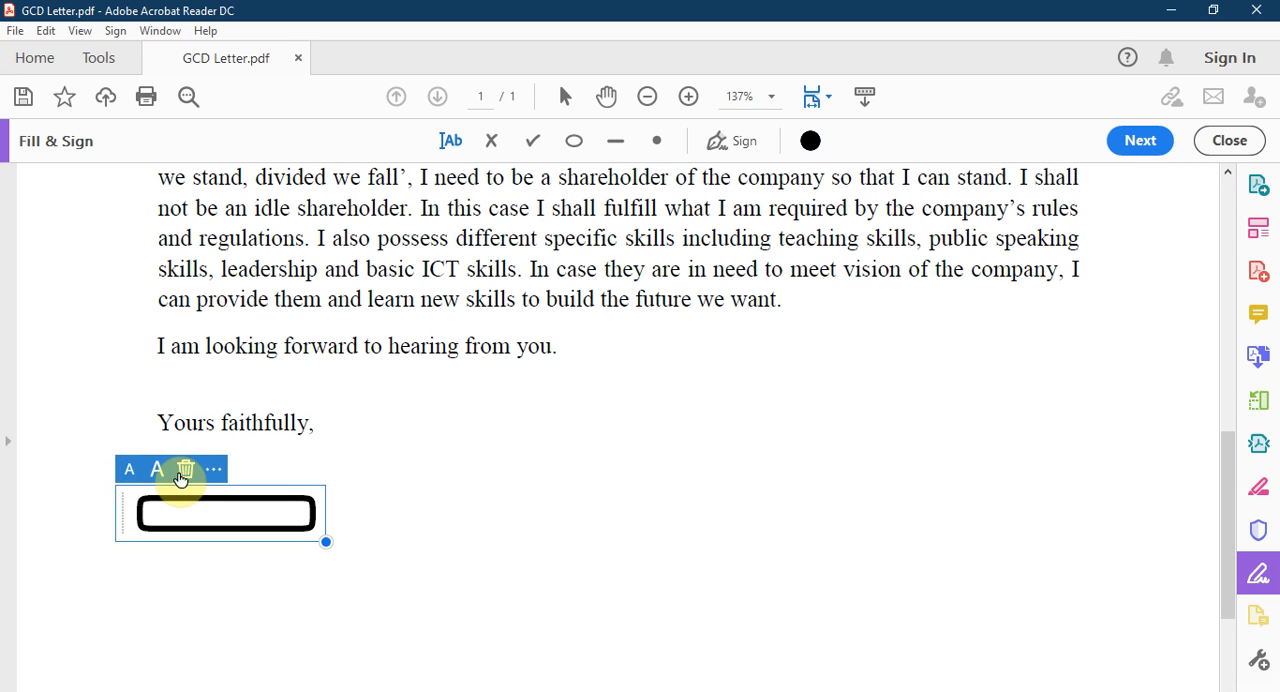
{"action": "left_click", "coordinate": [184, 470]}
Step: Insert the sender's full name below "Yours faithfully," from the autocomplete suggestion and align it under the closing
{"action": "left_click", "coordinate": [190, 488]}
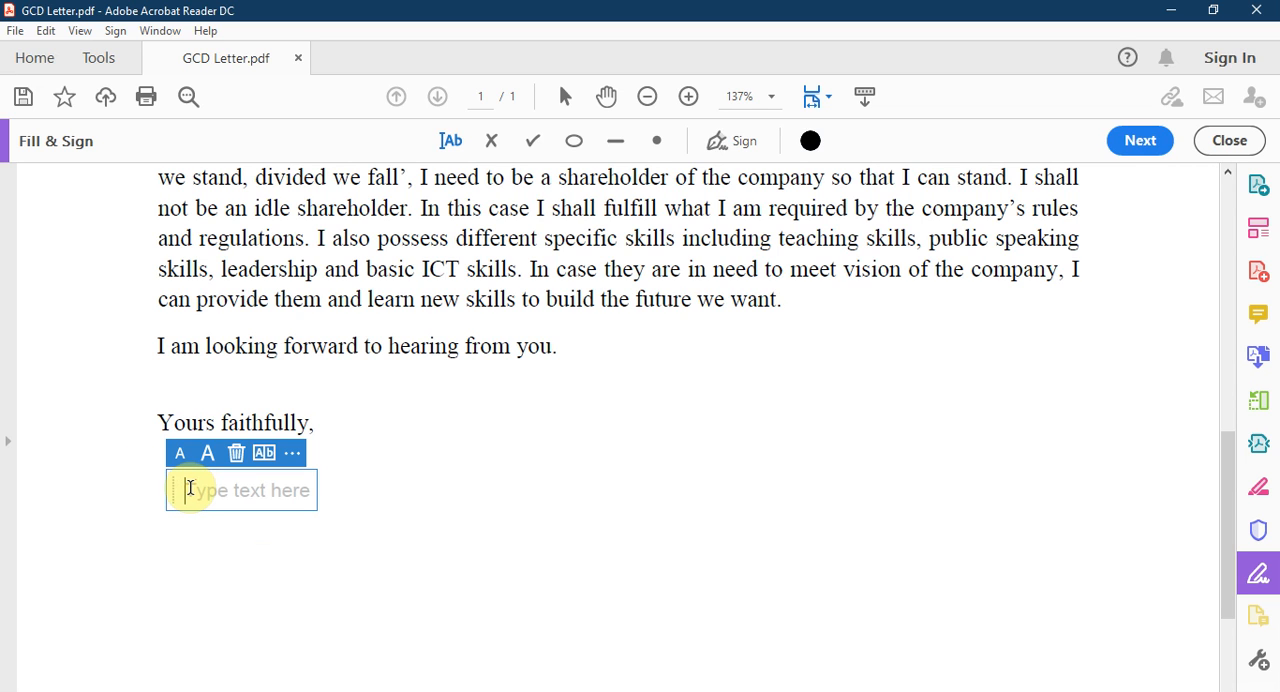
{"action": "type", "text": "n"}
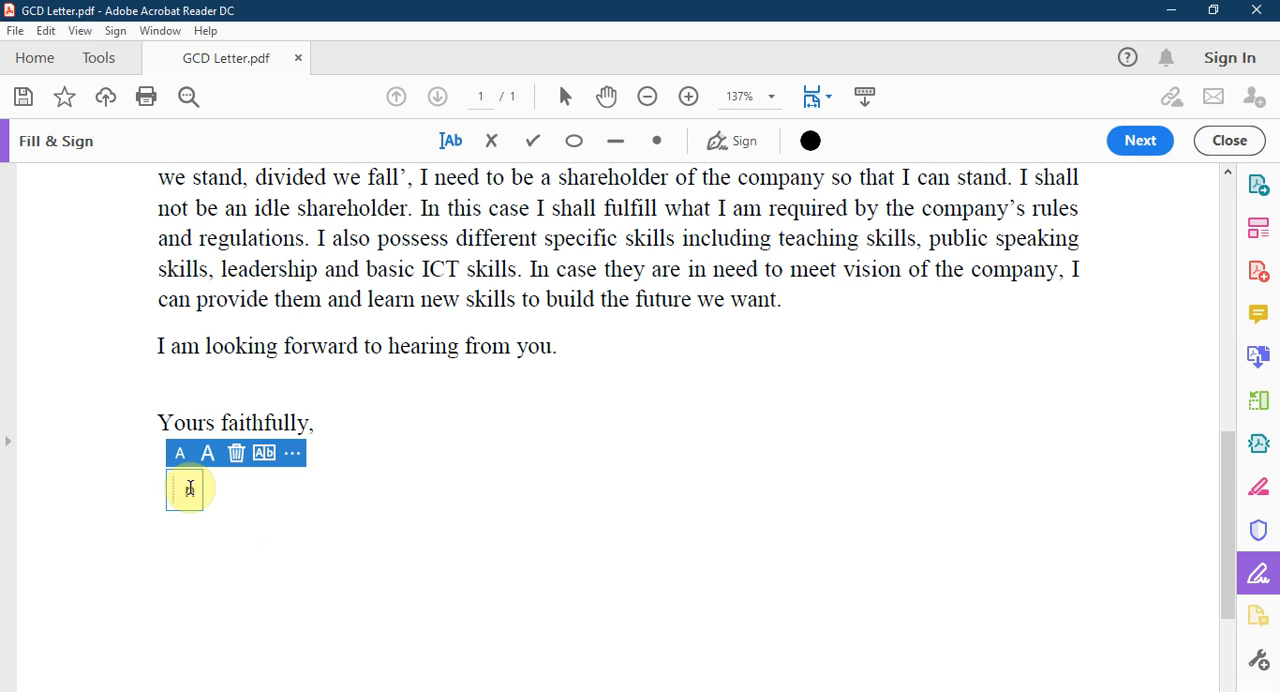
{"action": "type", "text": "a"}
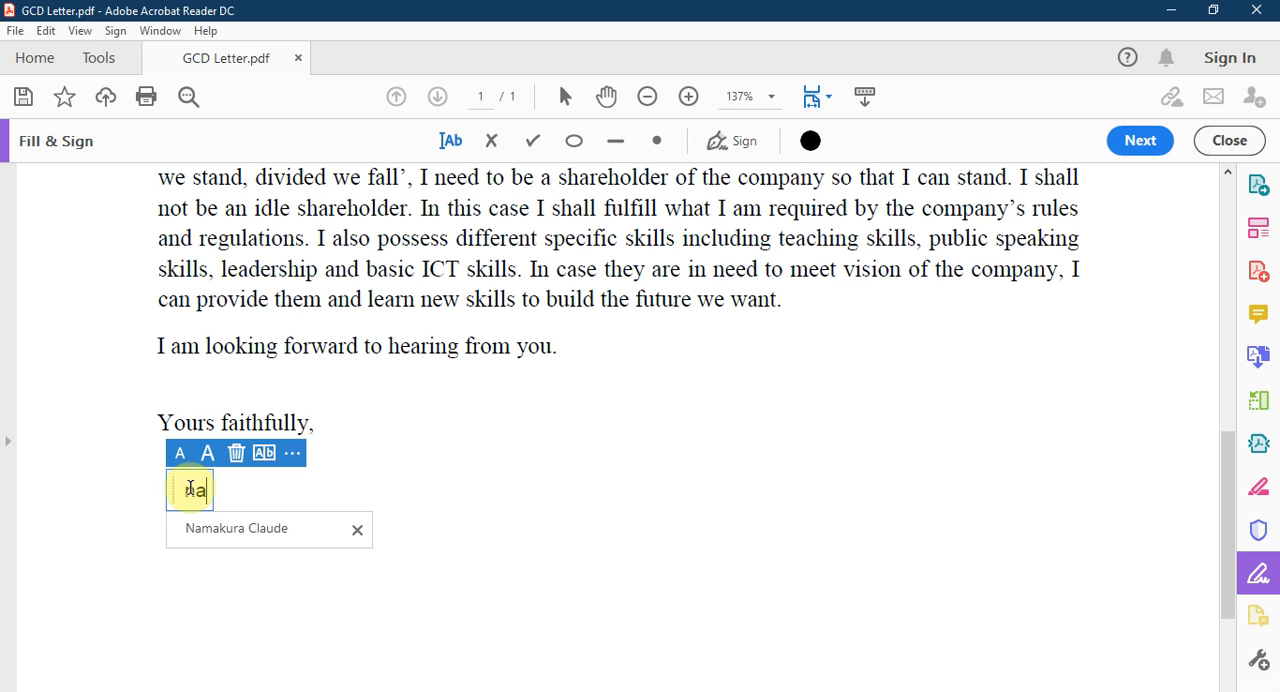
{"action": "left_click", "coordinate": [206, 538]}
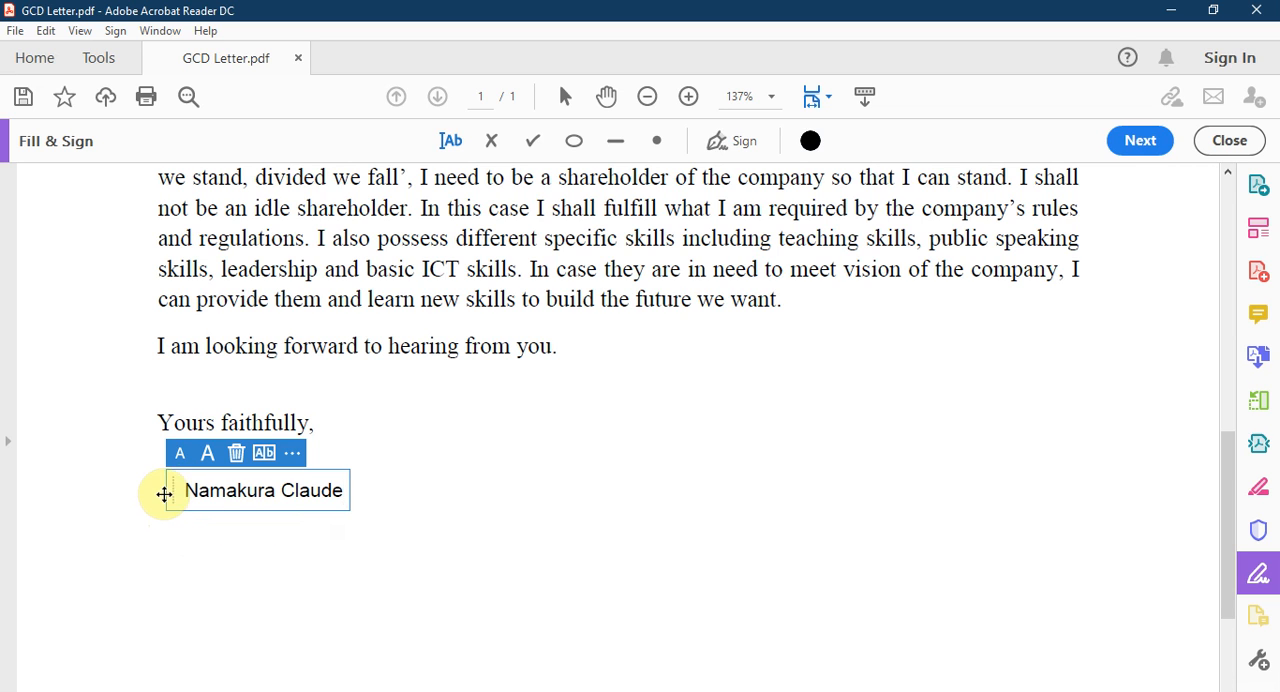
{"action": "left_click_drag", "start_coordinate": [170, 491], "coordinate": [157, 497]}
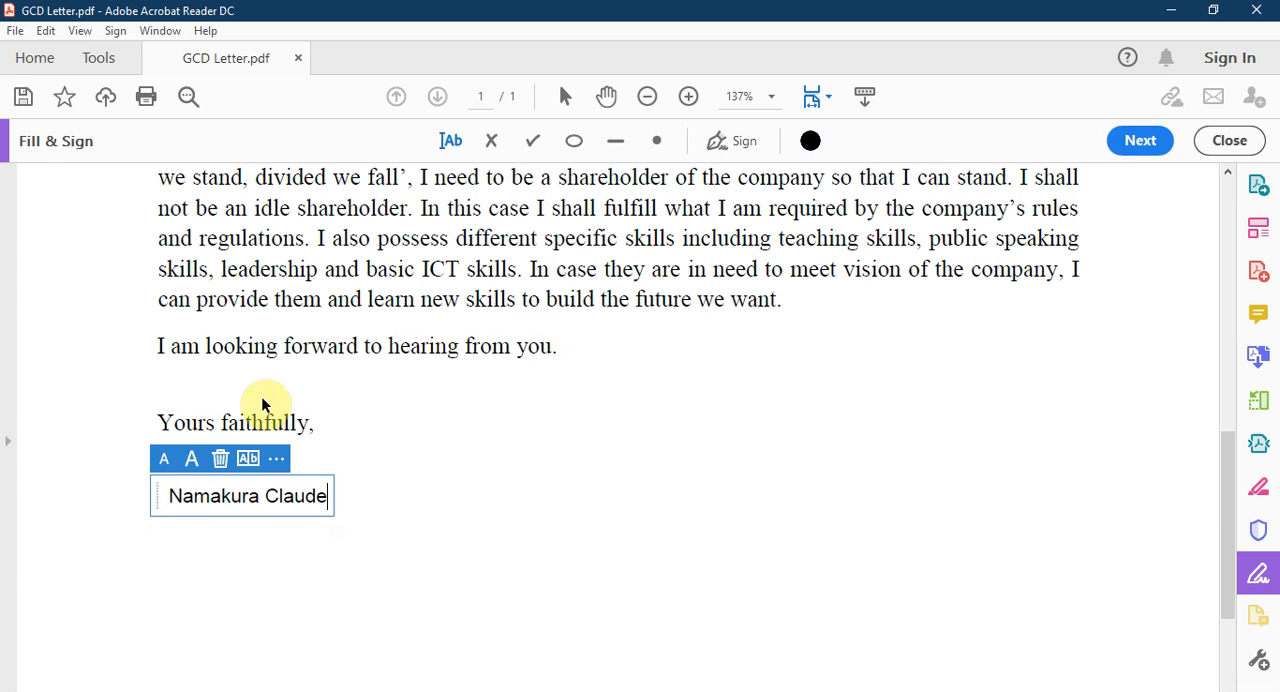
Step: Start adding a new signature to the letter and choose to draw it by hand
{"action": "left_click", "coordinate": [731, 142]}
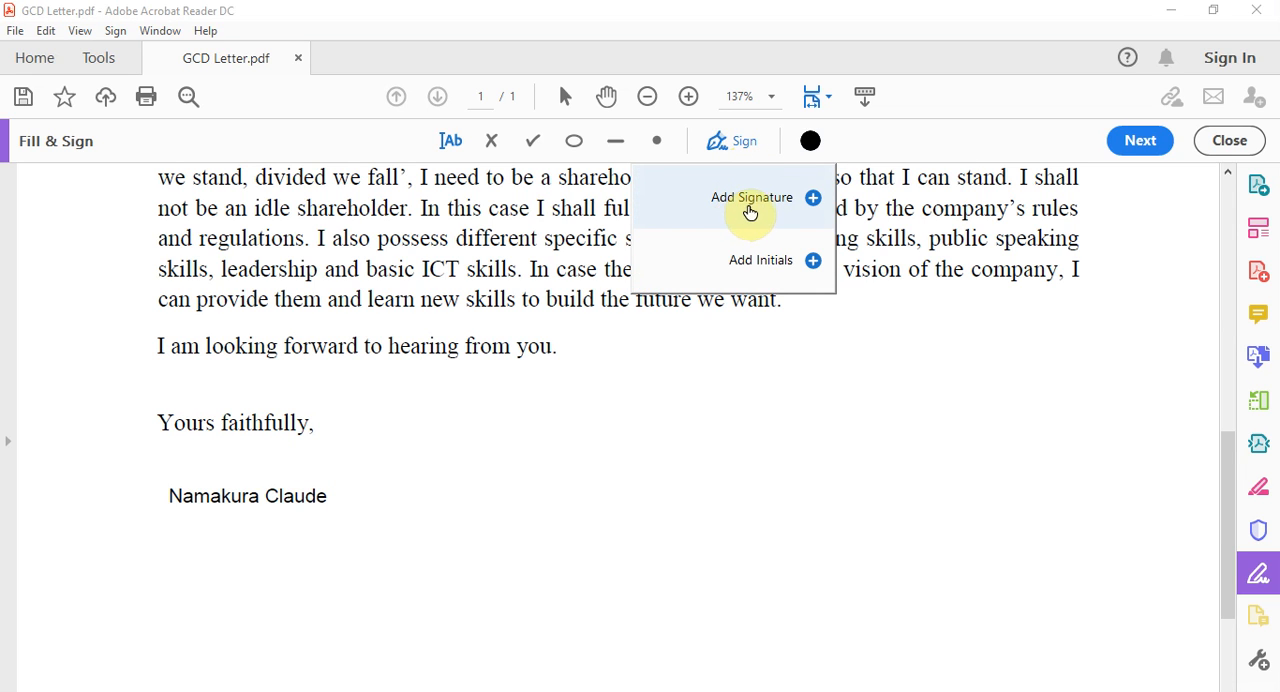
{"action": "left_click", "coordinate": [751, 199]}
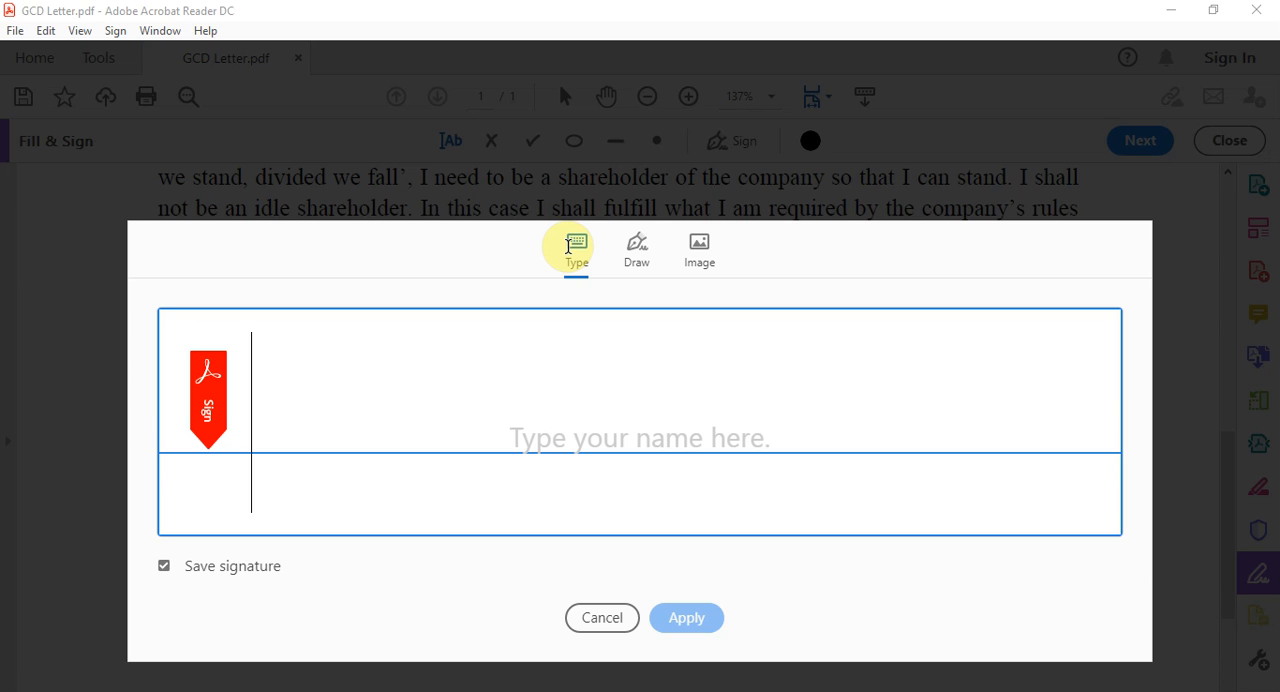
{"action": "left_click", "coordinate": [568, 246]}
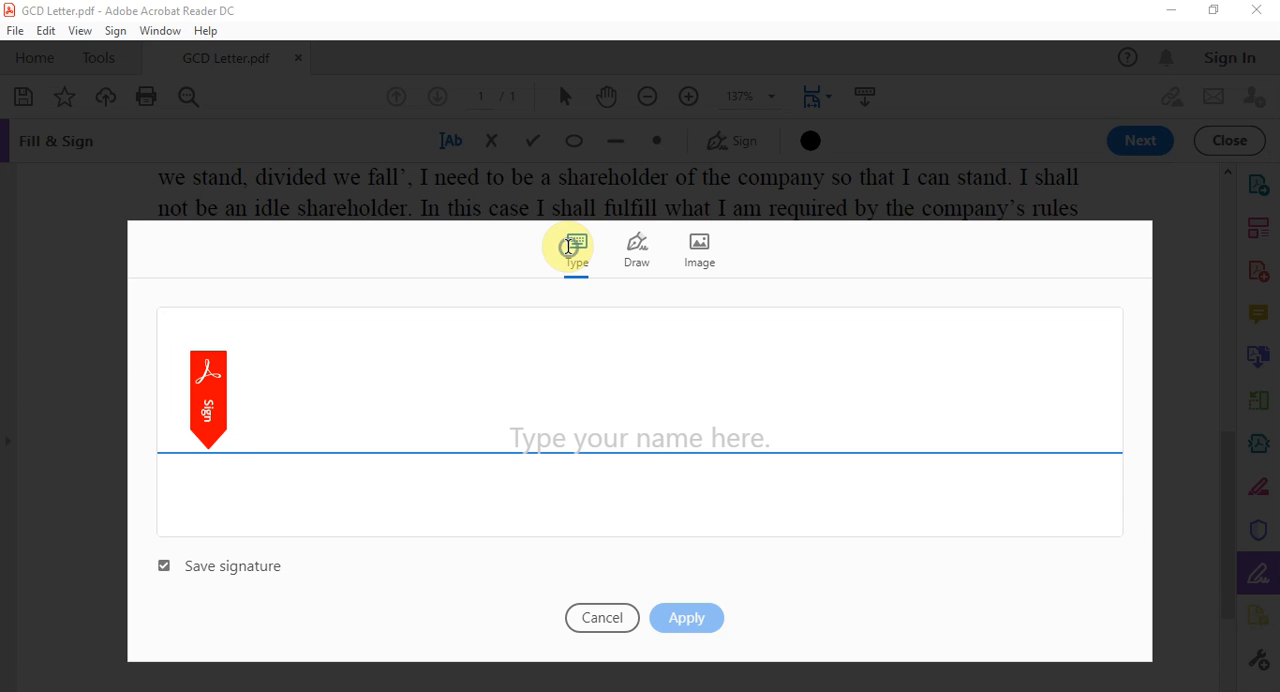
{"action": "left_click", "coordinate": [637, 253]}
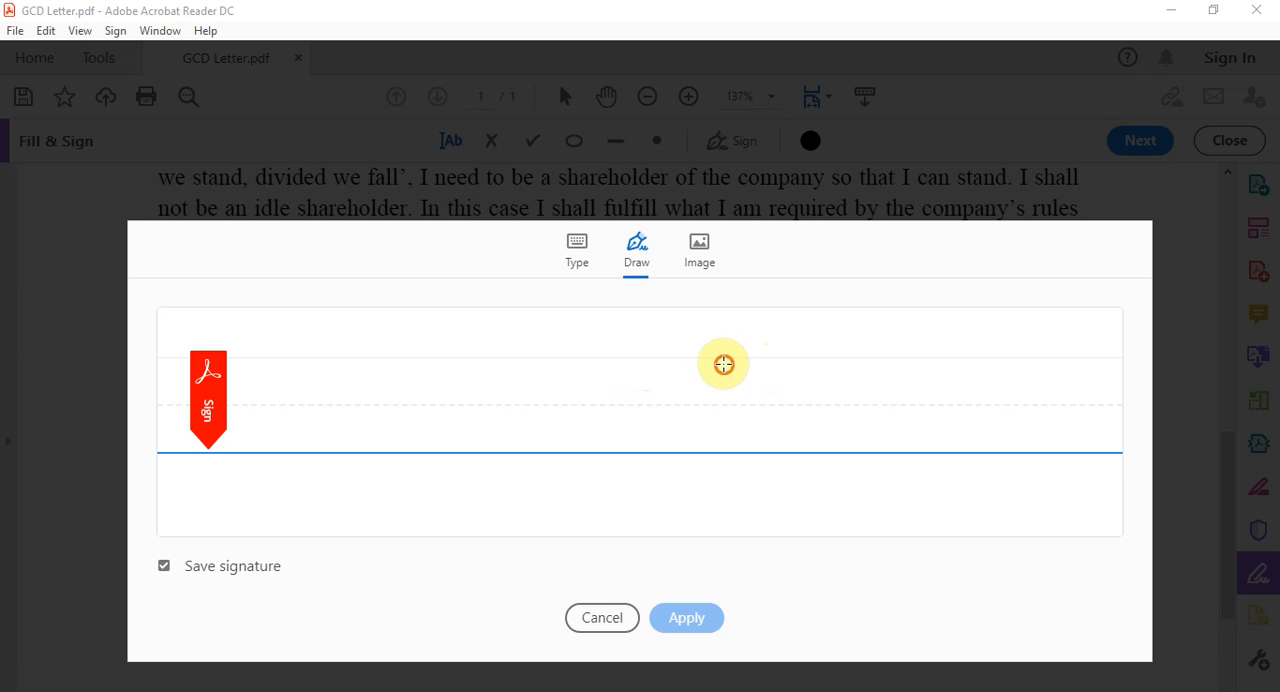
{"action": "mouse_move", "coordinate": [723, 363]}
{"action": "left_mouse_down"}
{"action": "mouse_move", "coordinate": [623, 366]}
{"action": "mouse_move", "coordinate": [774, 451]}
{"action": "mouse_move", "coordinate": [713, 447]}
{"action": "left_mouse_up"}
{"action": "mouse_move", "coordinate": [775, 369]}
{"action": "left_mouse_down"}
{"action": "mouse_move", "coordinate": [786, 334]}
{"action": "mouse_move", "coordinate": [665, 469]}
{"action": "left_mouse_up"}
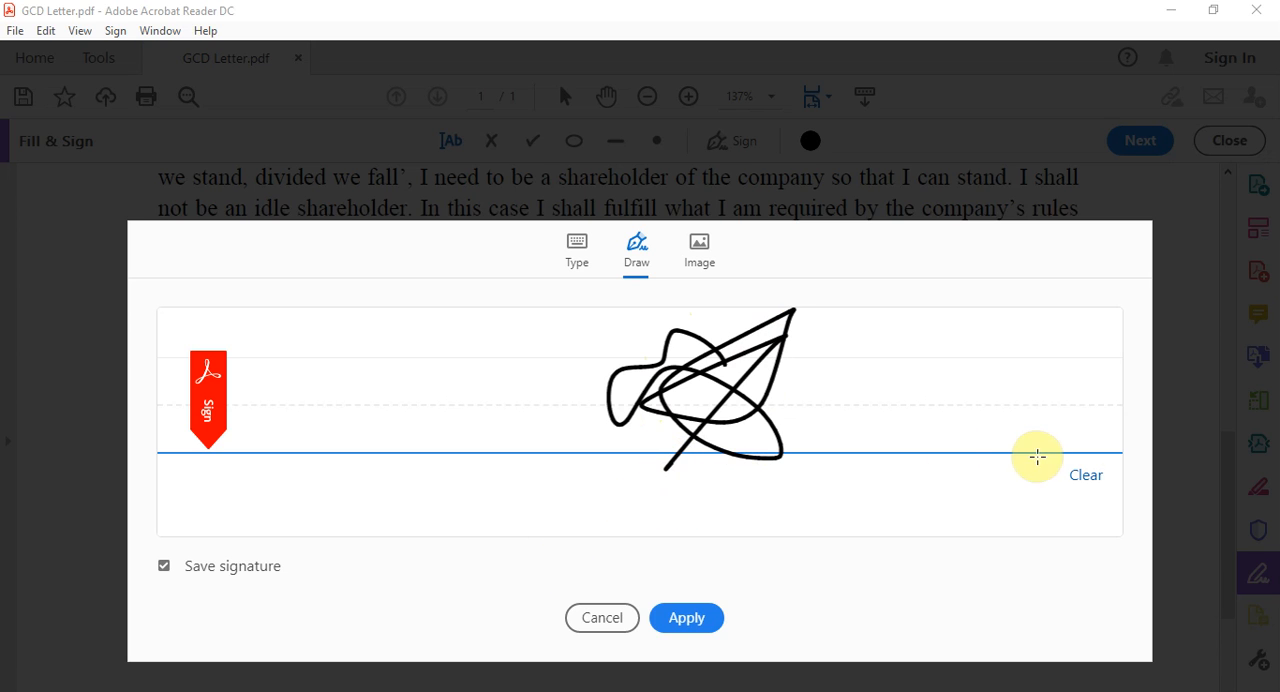
{"action": "left_click", "coordinate": [1088, 482]}
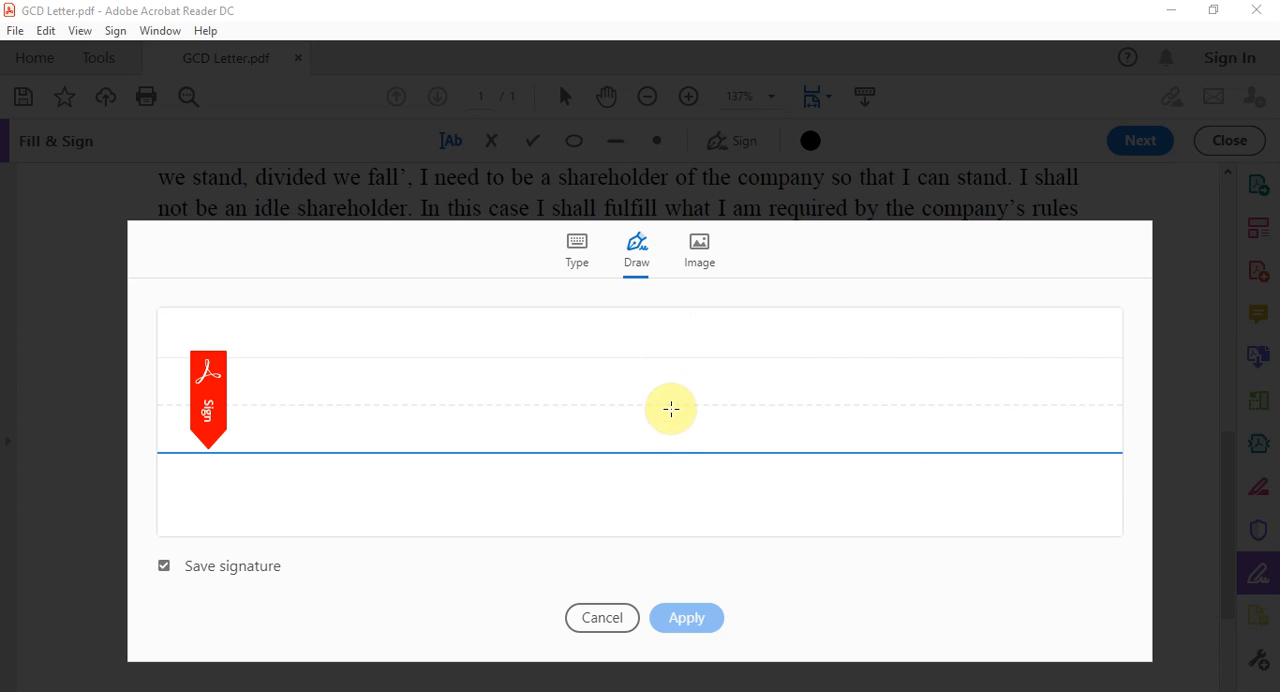
Step: Draw a handwritten signature, apply it, and place it between "Yours faithfully," and the sender's name
{"action": "mouse_move", "coordinate": [532, 362]}
{"action": "left_mouse_down"}
{"action": "mouse_move", "coordinate": [614, 431]}
{"action": "mouse_move", "coordinate": [740, 346]}
{"action": "mouse_move", "coordinate": [714, 380]}
{"action": "mouse_move", "coordinate": [722, 397]}
{"action": "mouse_move", "coordinate": [752, 385]}
{"action": "mouse_move", "coordinate": [770, 426]}
{"action": "left_mouse_up"}
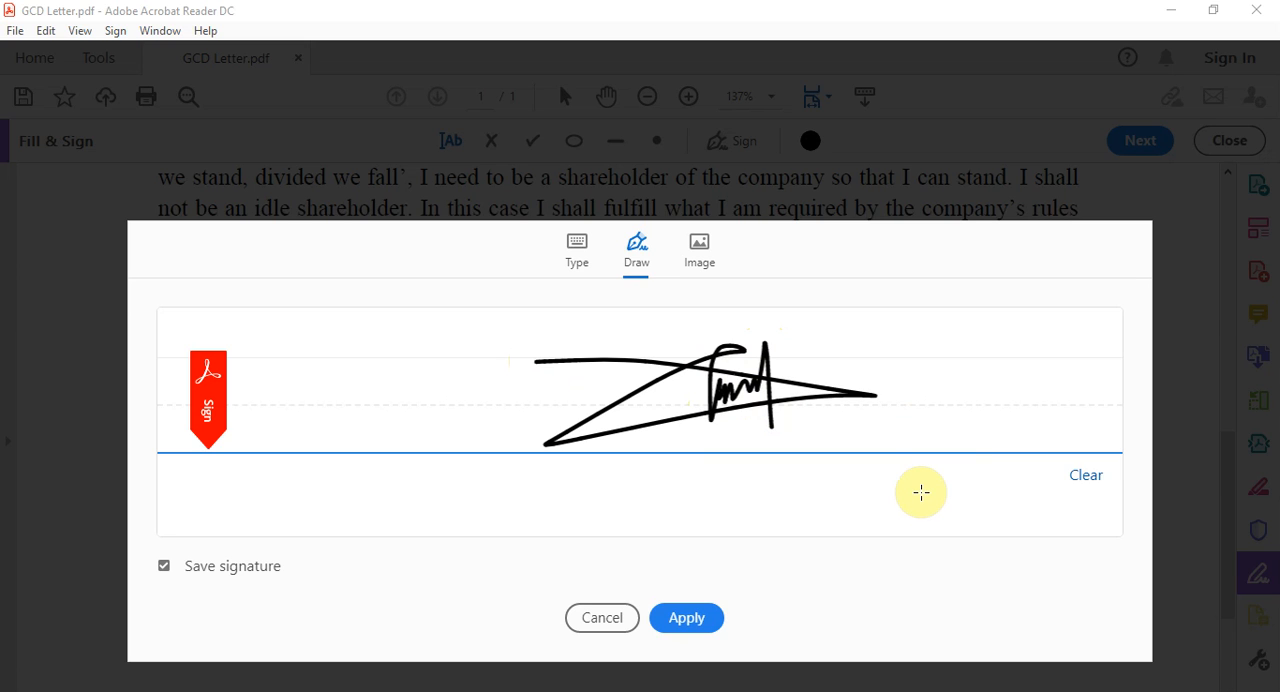
{"action": "left_click", "coordinate": [691, 622]}
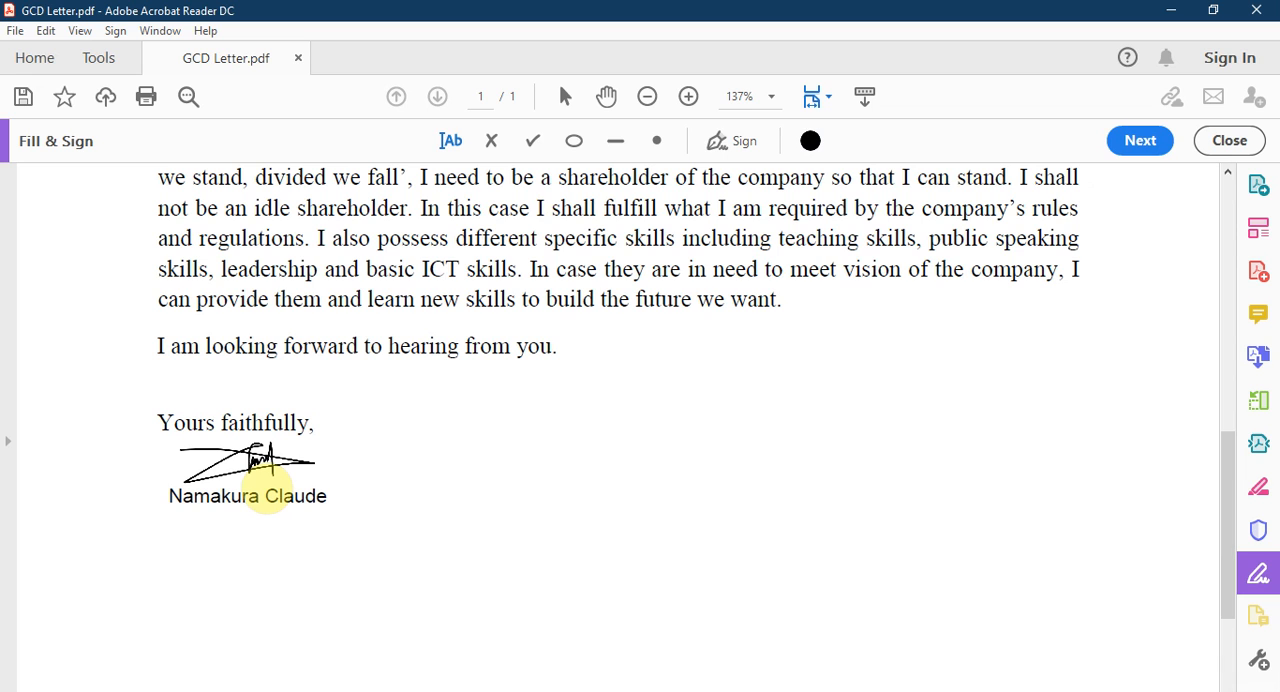
{"action": "left_click", "coordinate": [267, 488]}
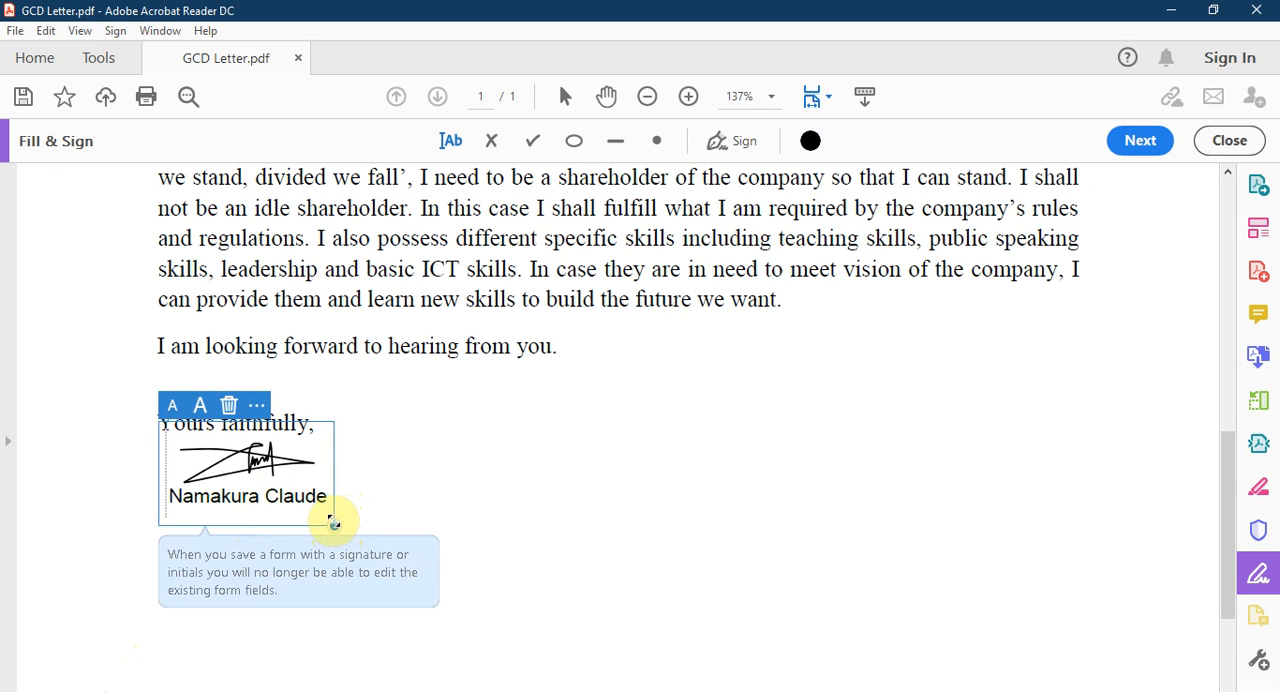
Step: Shrink the placed signature and move the sender's name text lower on the page
{"action": "mouse_move", "coordinate": [334, 524]}
{"action": "left_mouse_down"}
{"action": "mouse_move", "coordinate": [306, 480]}
{"action": "mouse_move", "coordinate": [351, 517]}
{"action": "mouse_move", "coordinate": [332, 496]}
{"action": "left_mouse_up"}
{"action": "left_click", "coordinate": [306, 496]}
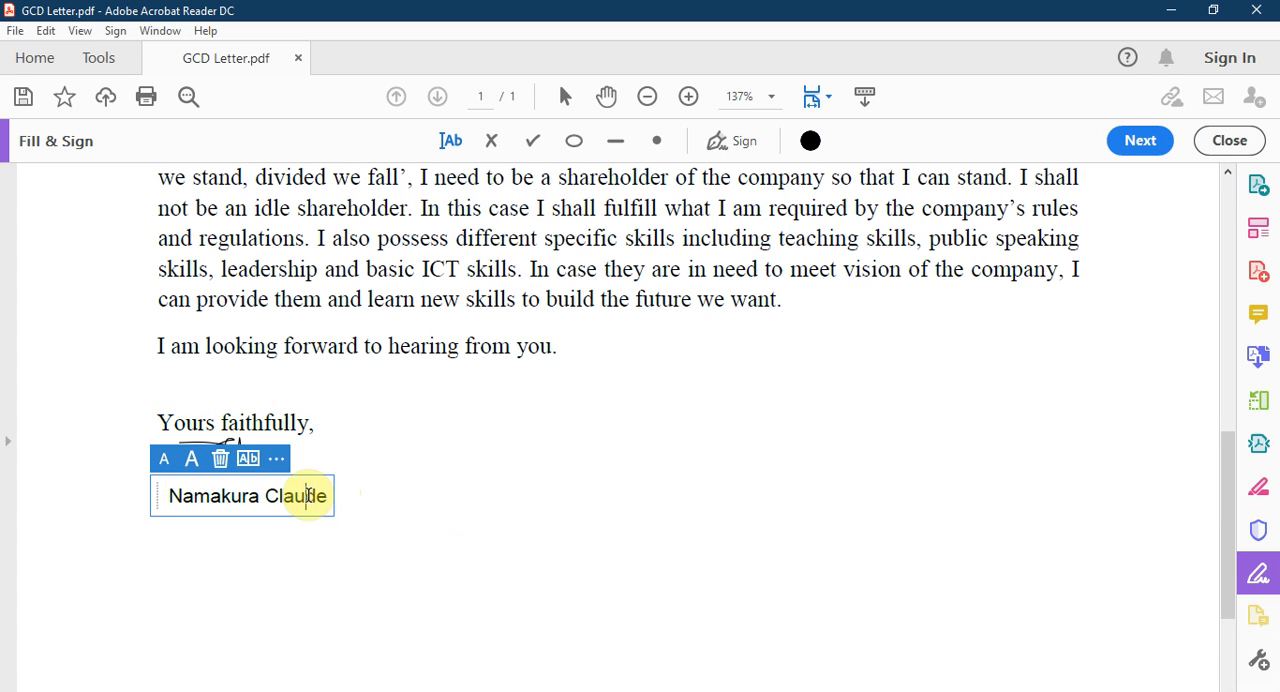
{"action": "double_click", "coordinate": [306, 496]}
{"action": "left_click_drag", "start_coordinate": [157, 491], "coordinate": [150, 540]}
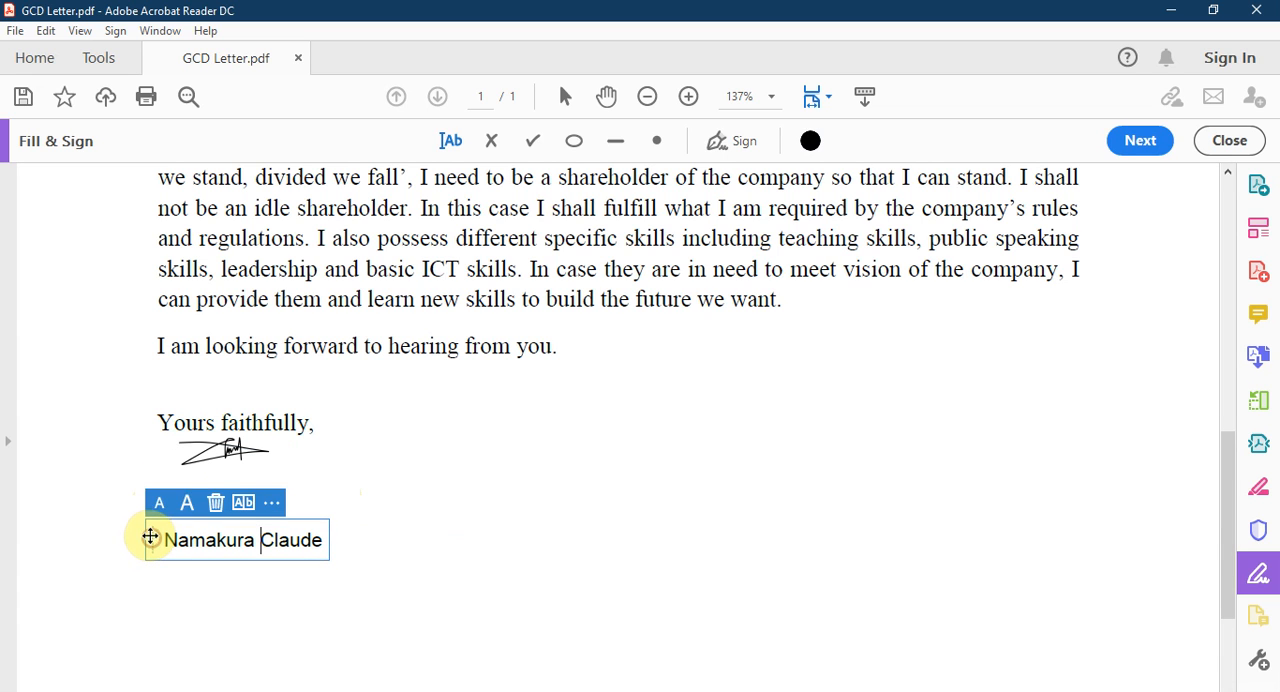
Step: Move the signature down to just above the sender's name and make it slightly smaller
{"action": "left_click", "coordinate": [192, 461]}
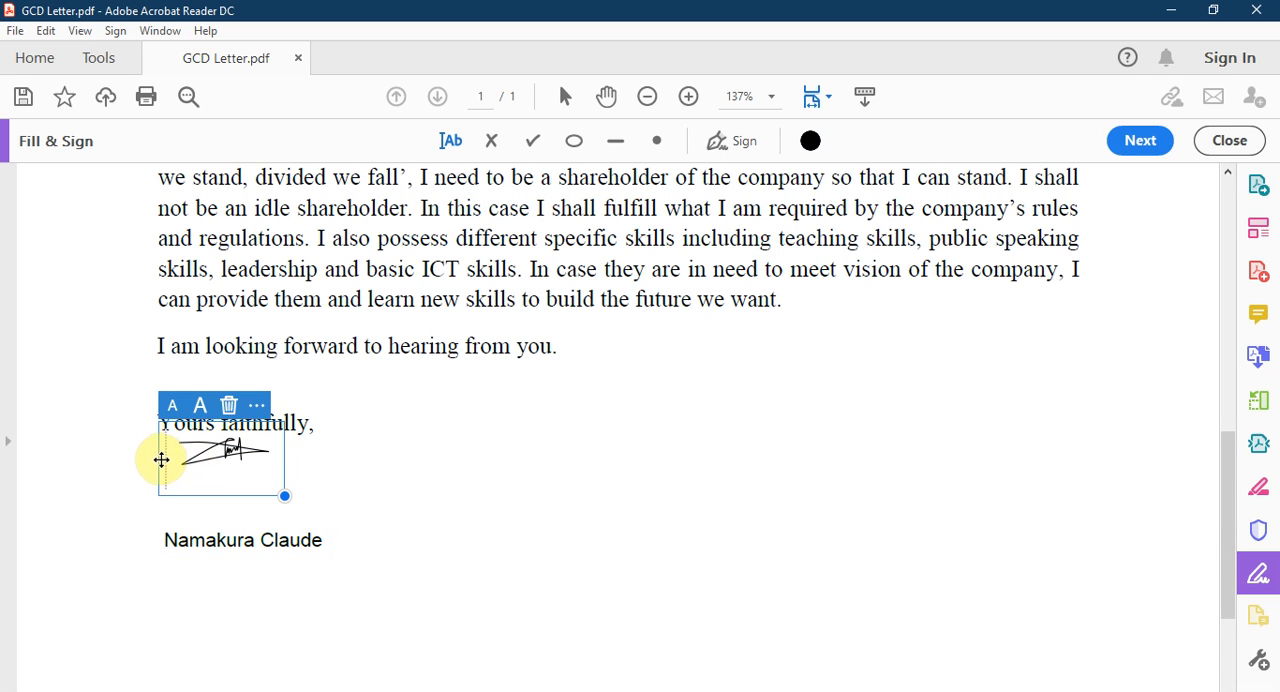
{"action": "left_click_drag", "start_coordinate": [163, 460], "coordinate": [169, 489]}
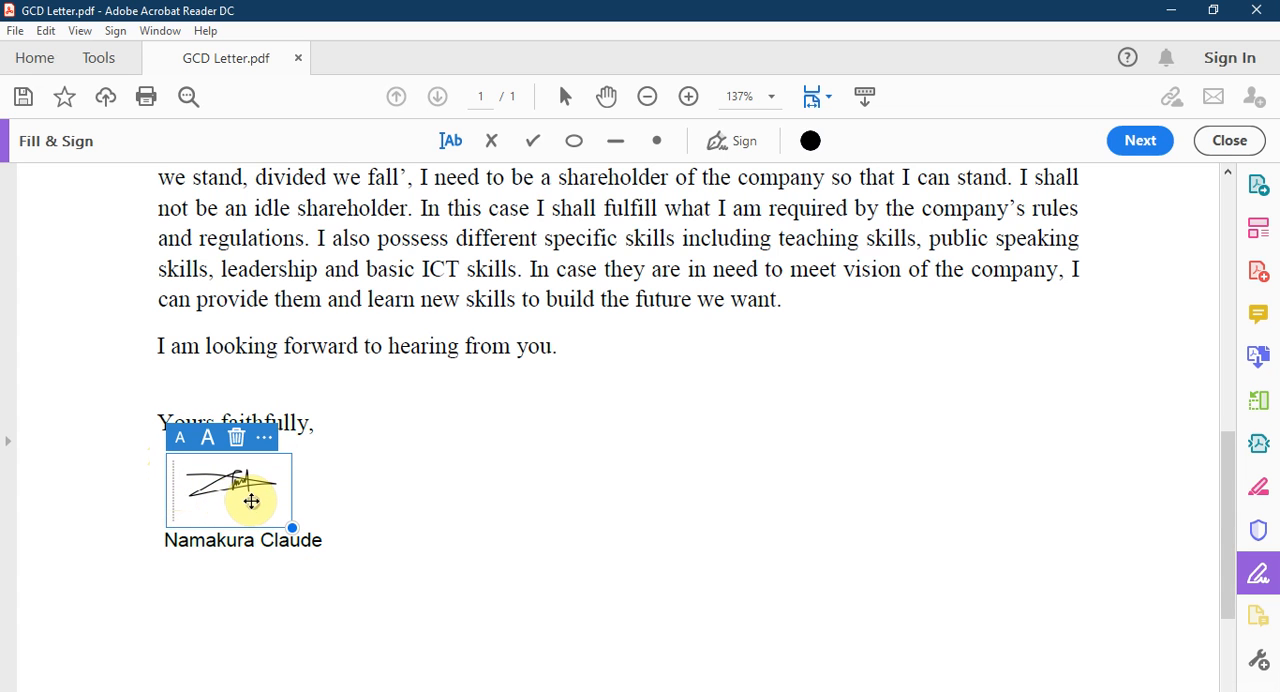
{"action": "mouse_move", "coordinate": [292, 528]}
{"action": "left_mouse_down"}
{"action": "mouse_move", "coordinate": [289, 507]}
{"action": "mouse_move", "coordinate": [292, 518]}
{"action": "left_mouse_up"}
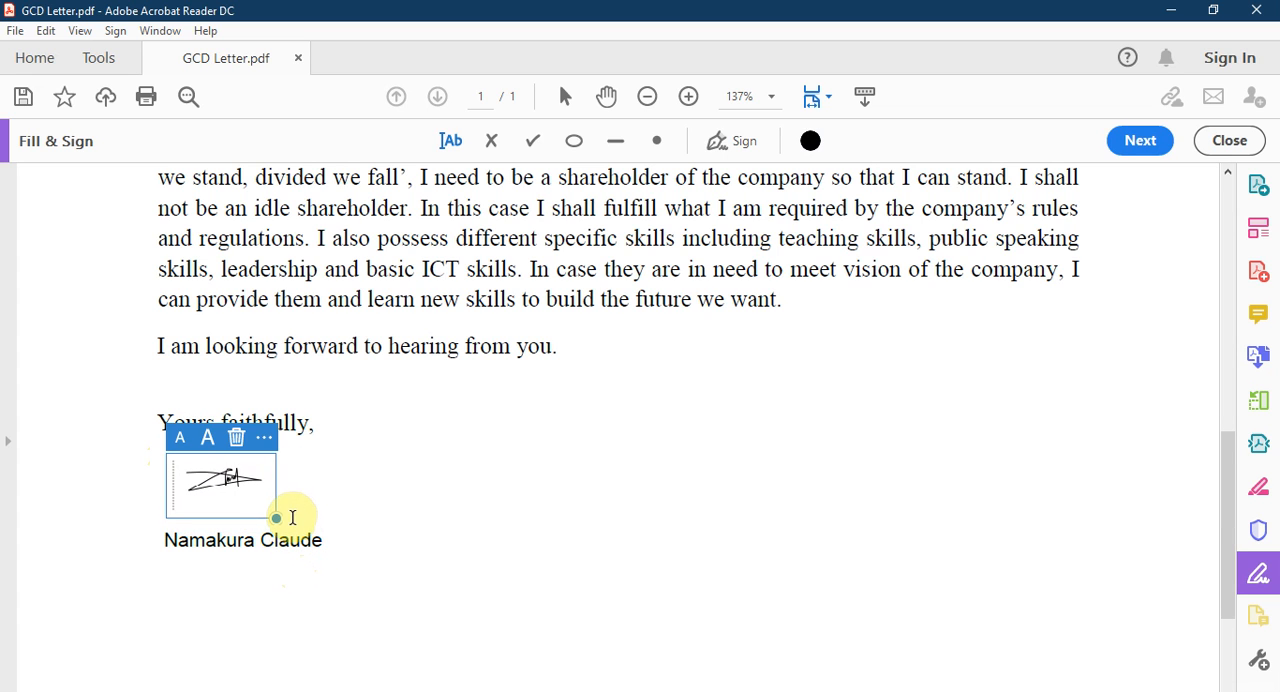
{"action": "left_click", "coordinate": [491, 496]}
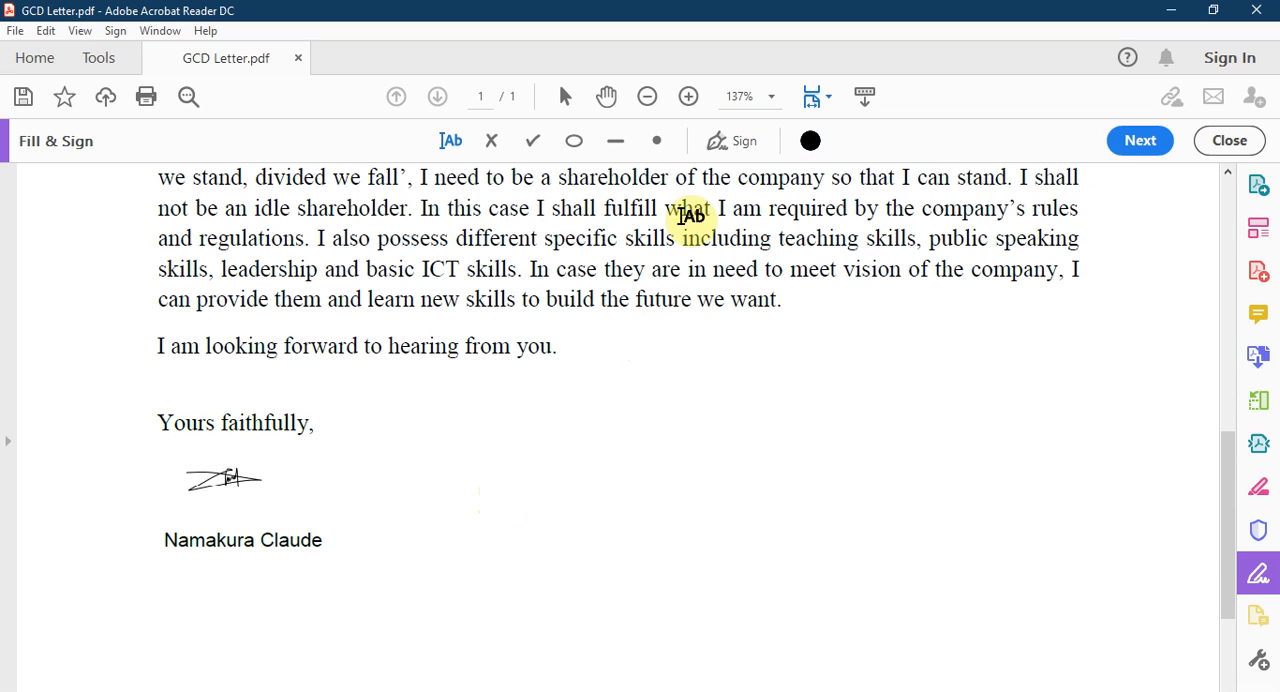
{"action": "left_click", "coordinate": [738, 145]}
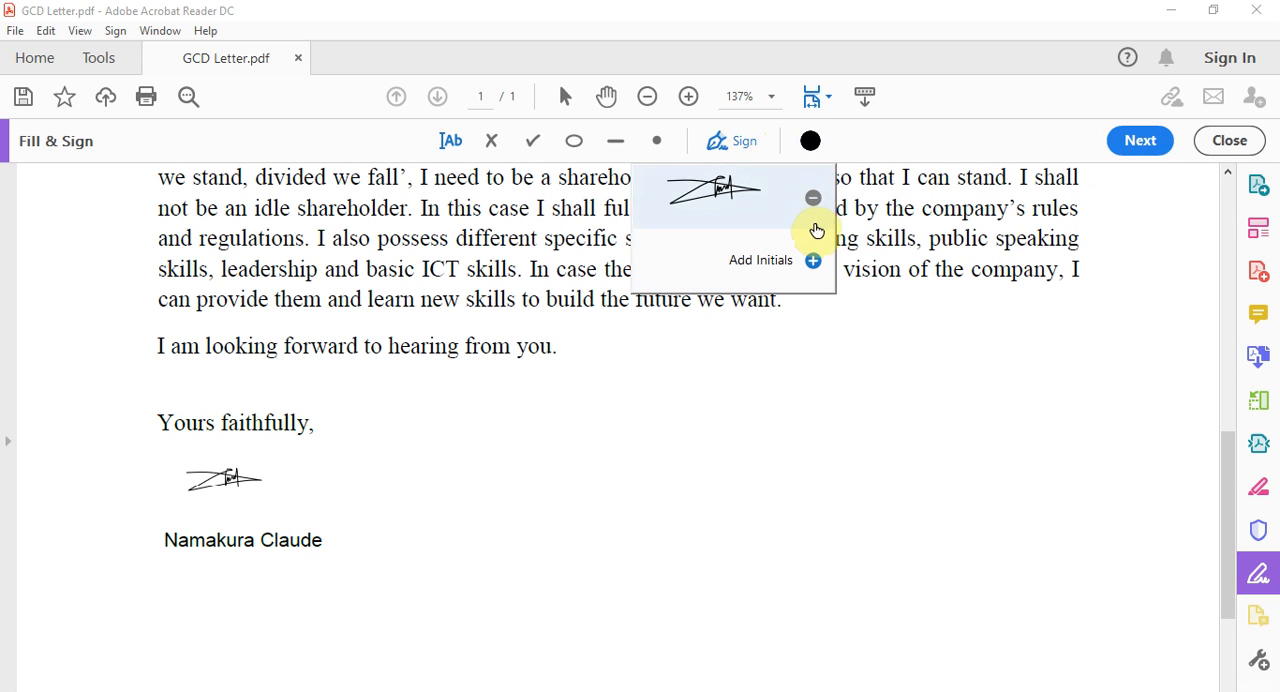
{"action": "left_click", "coordinate": [773, 258]}
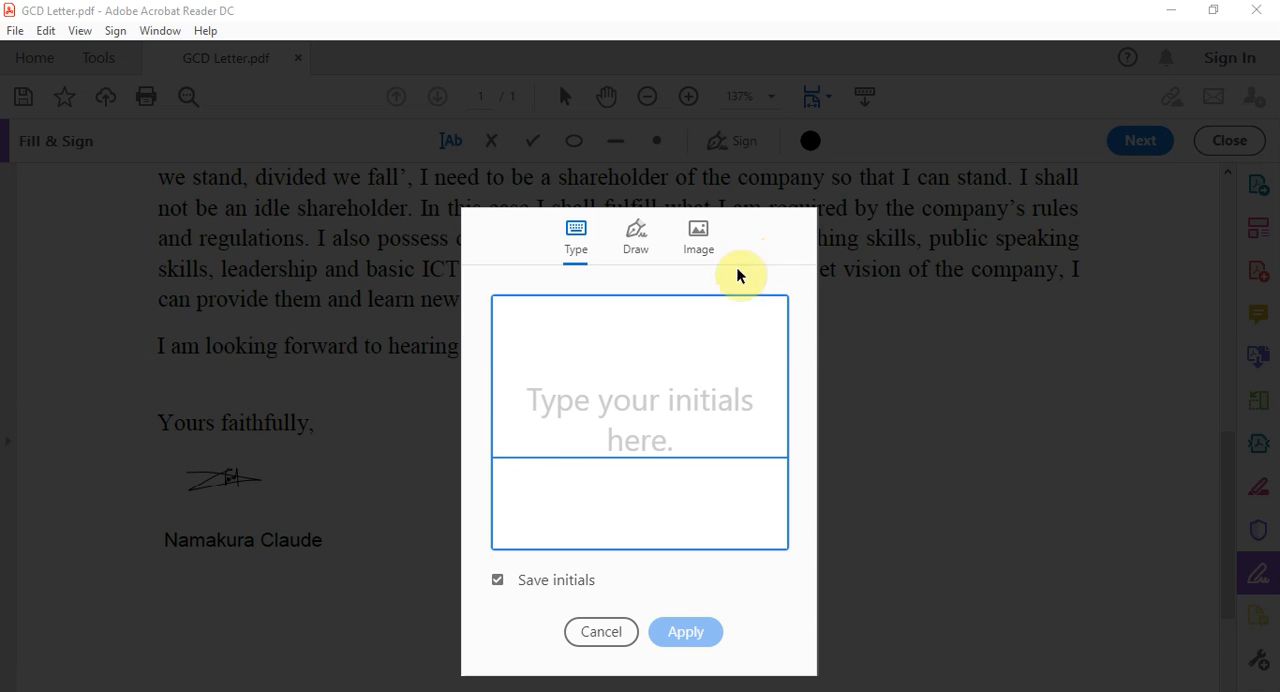
{"action": "left_click", "coordinate": [640, 266]}
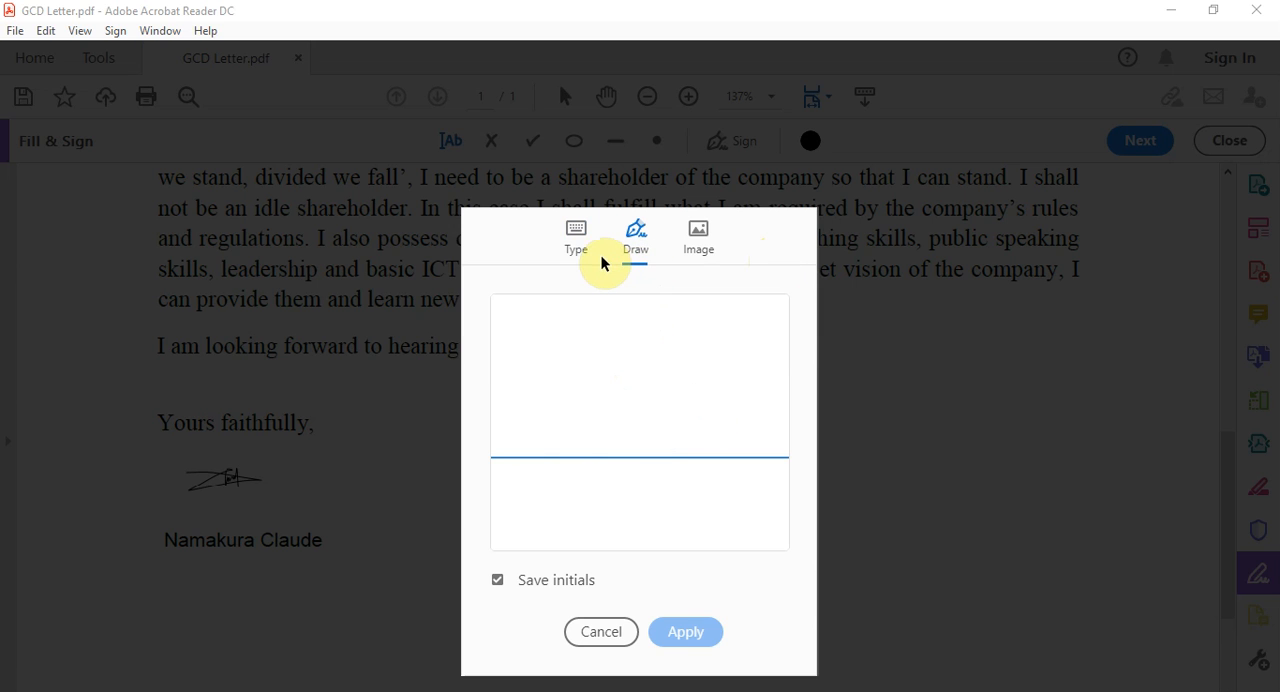
{"action": "left_click", "coordinate": [571, 242]}
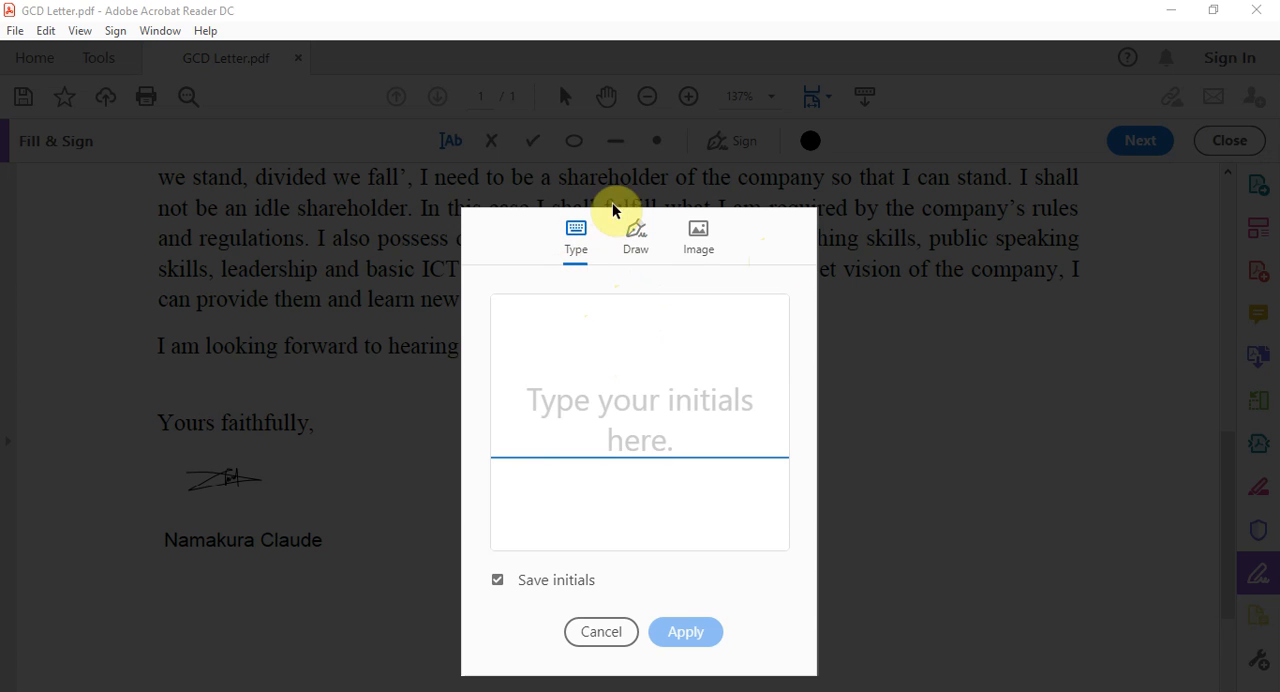
{"action": "left_click", "coordinate": [628, 246]}
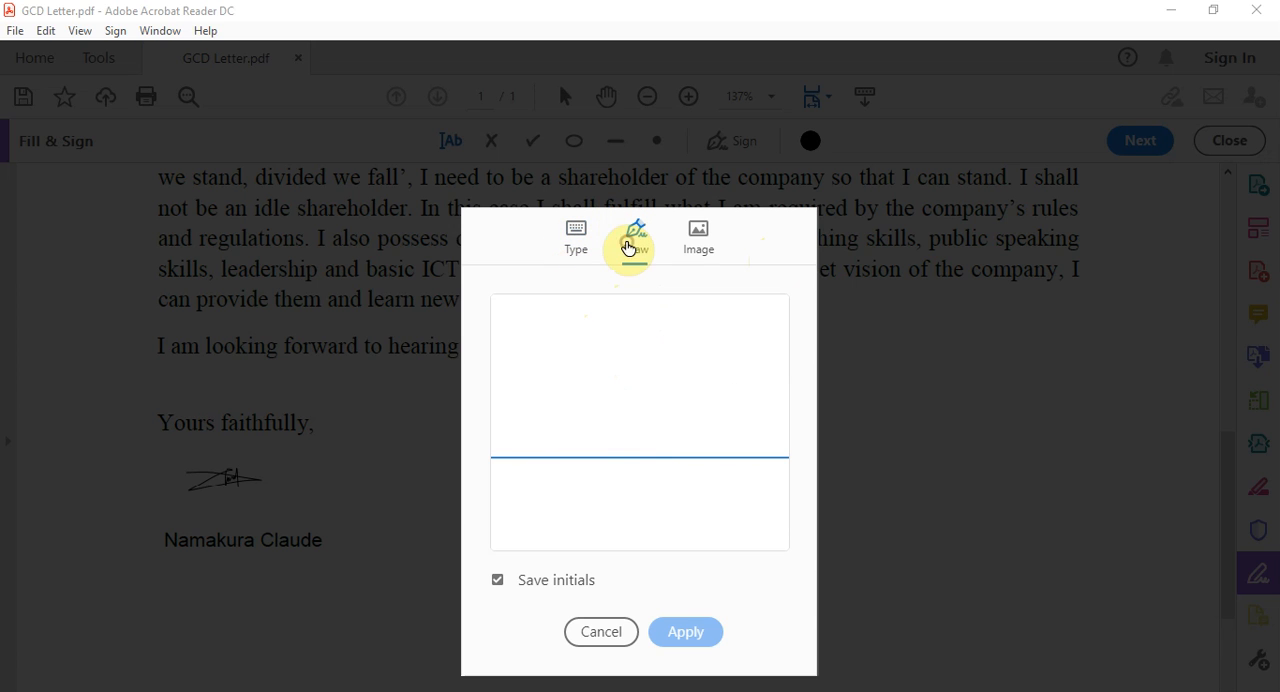
{"action": "left_click", "coordinate": [598, 634]}
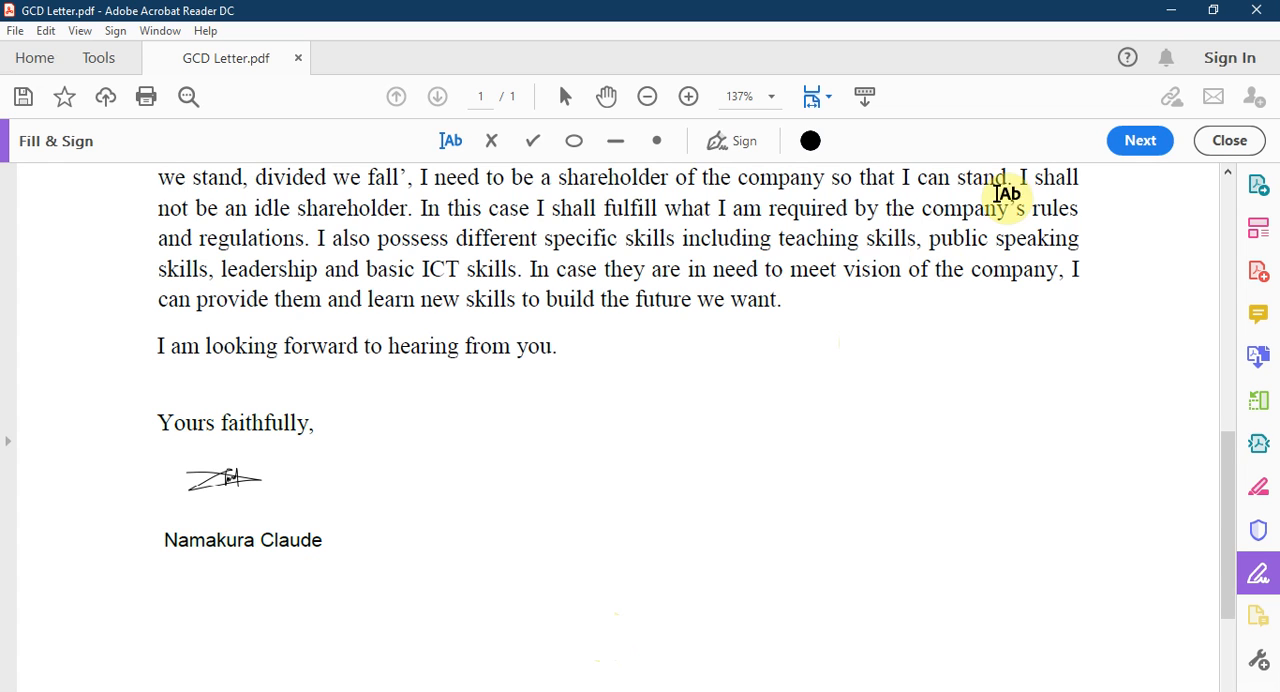
Step: Proceed to sending the signed letter, save it to the Desktop as GCD Letter.pdf, and dismiss the sending options
{"action": "left_click", "coordinate": [1138, 139]}
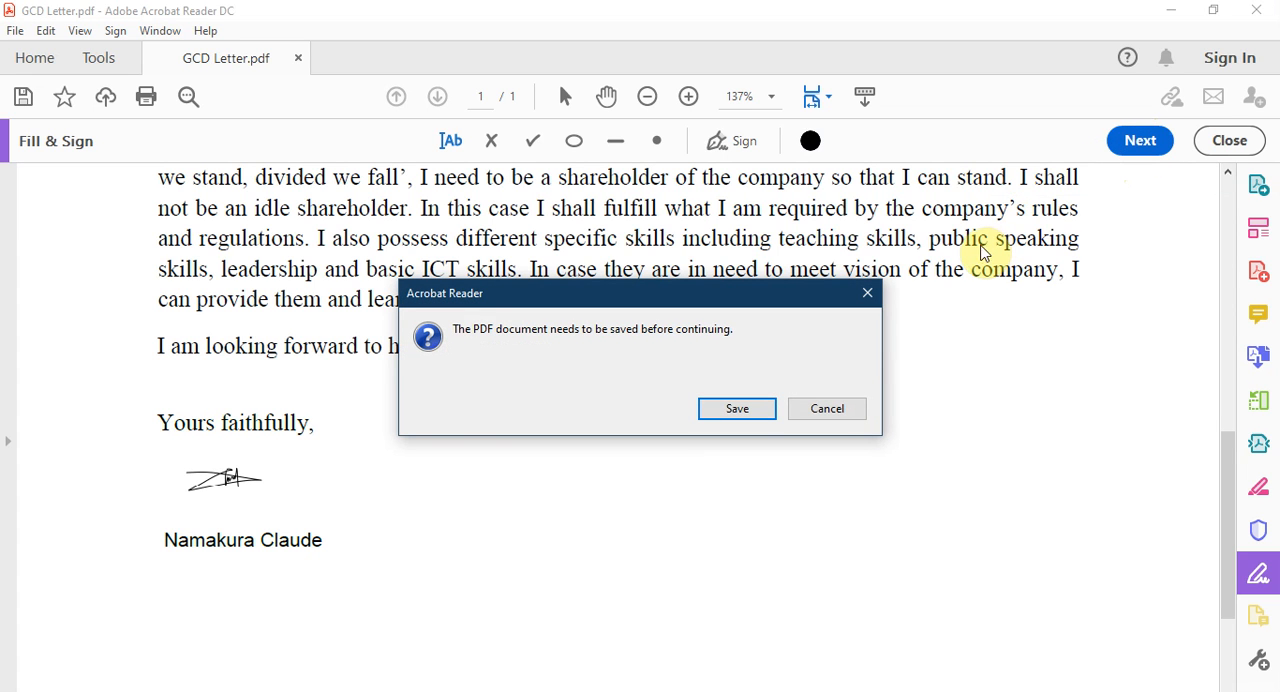
{"action": "left_click", "coordinate": [748, 410]}
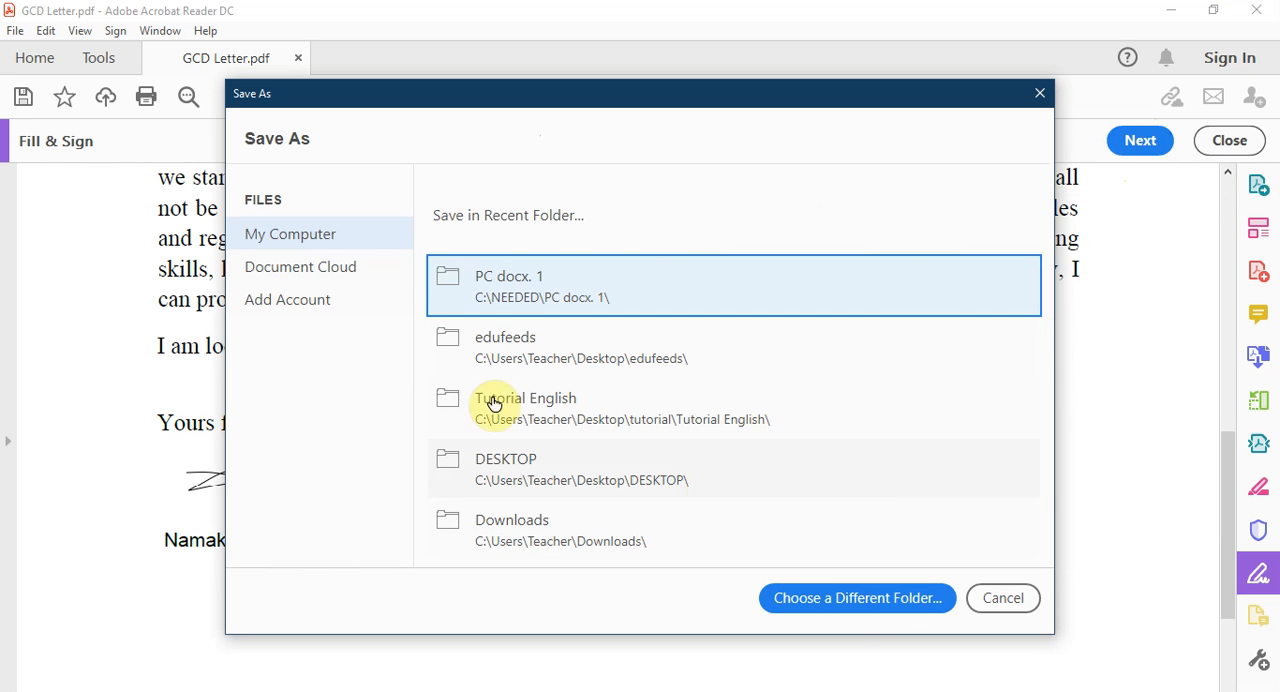
{"action": "left_click", "coordinate": [851, 594]}
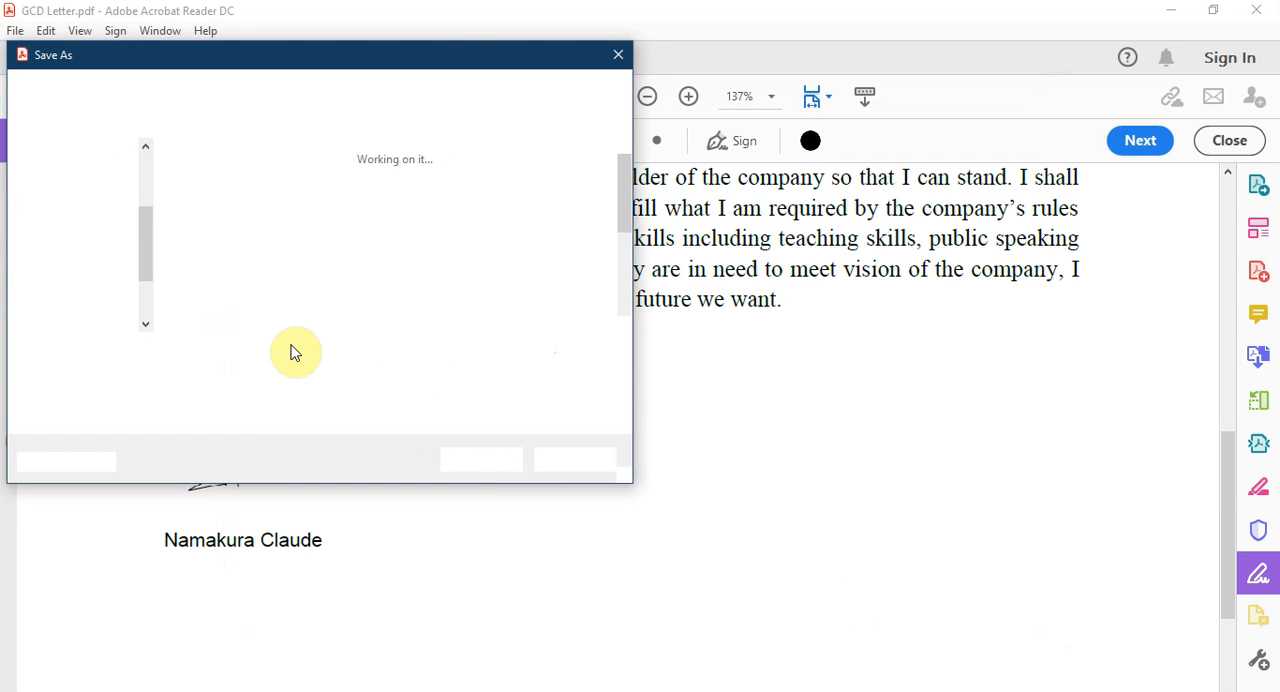
{"action": "left_click", "coordinate": [78, 204]}
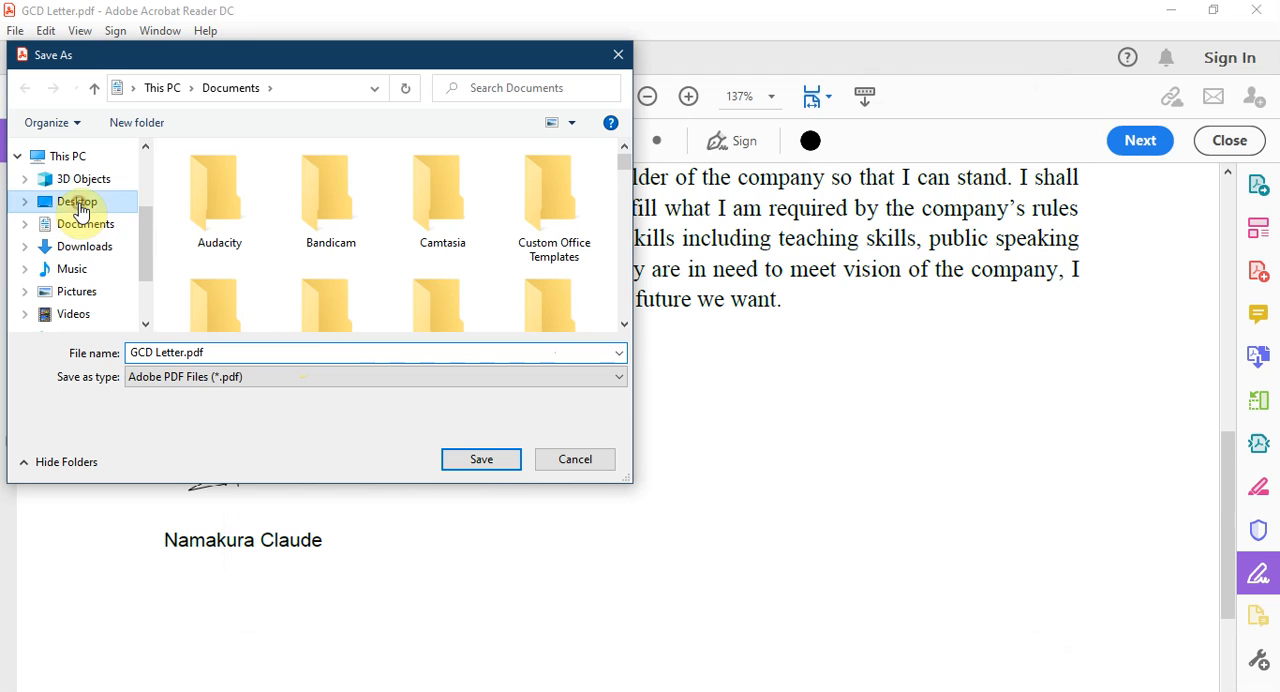
{"action": "left_click", "coordinate": [474, 462]}
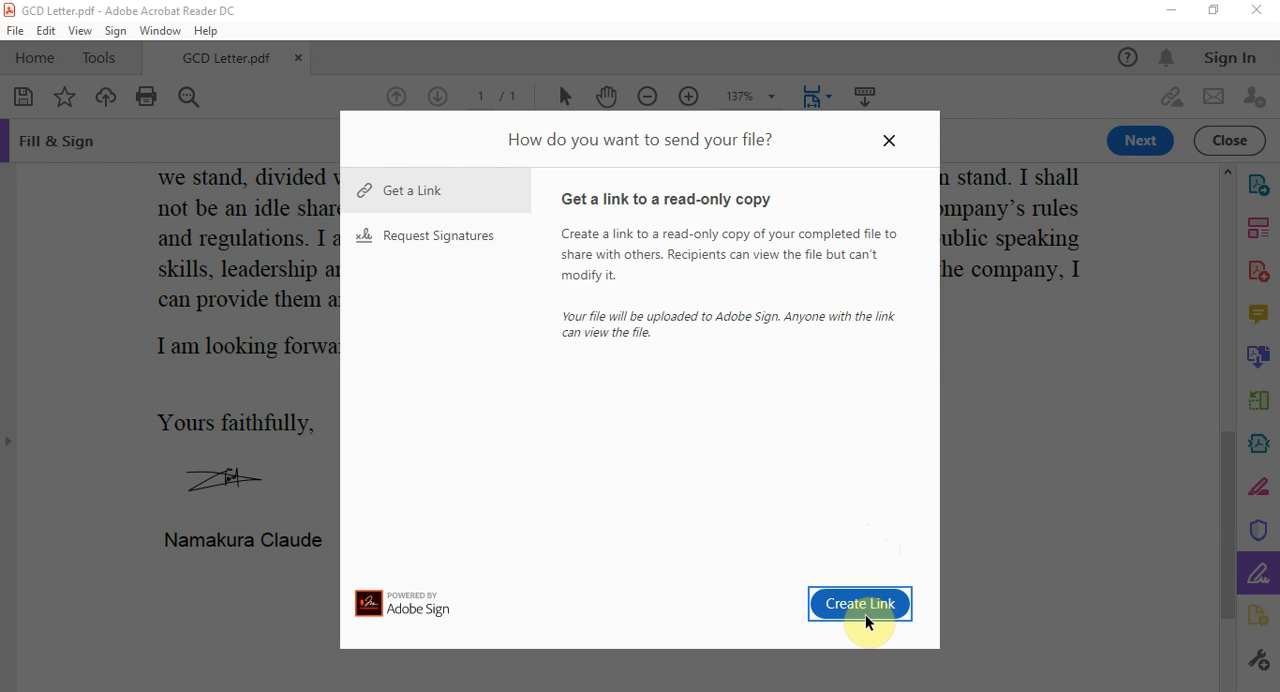
{"action": "left_click", "coordinate": [890, 140]}
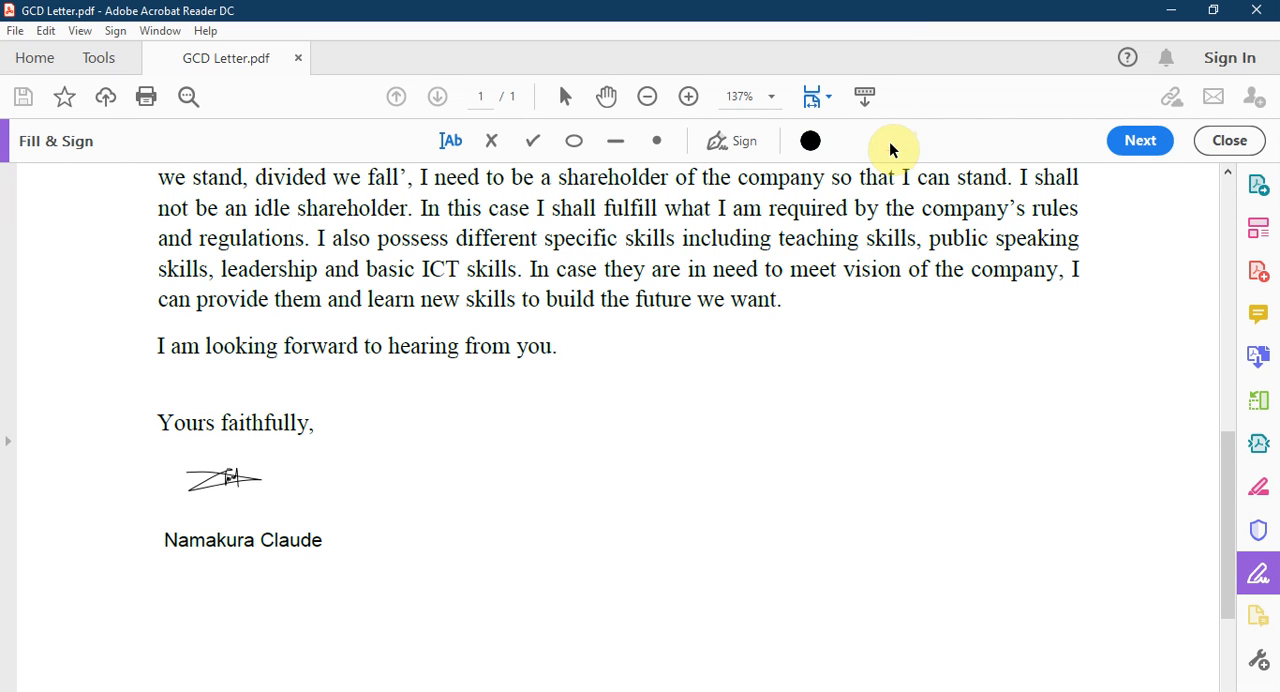